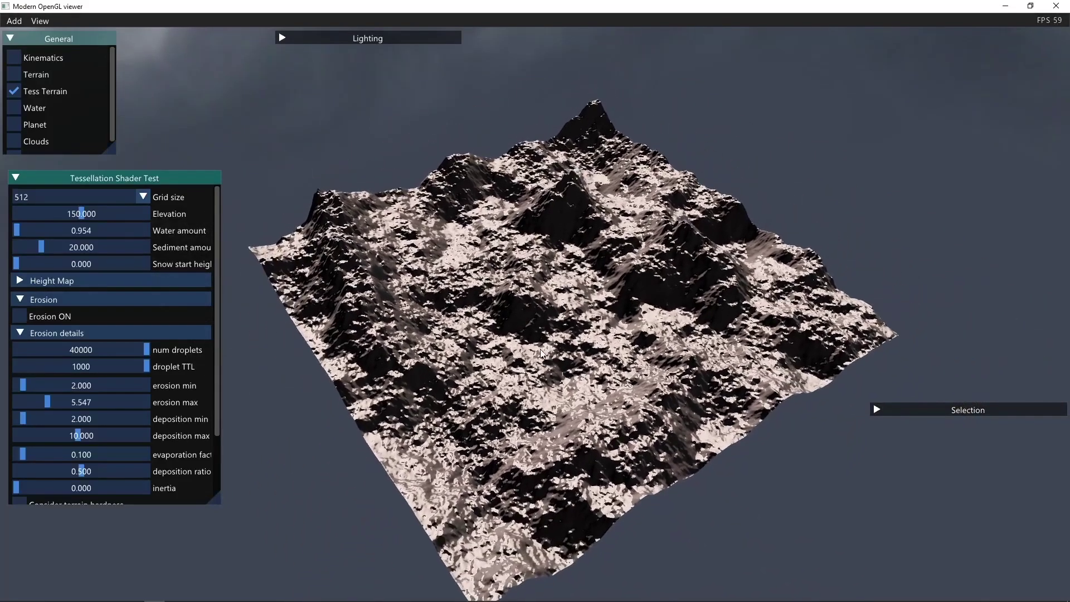
scroll(540, 352, "up", 3)
scroll(544, 401, "up", 2)
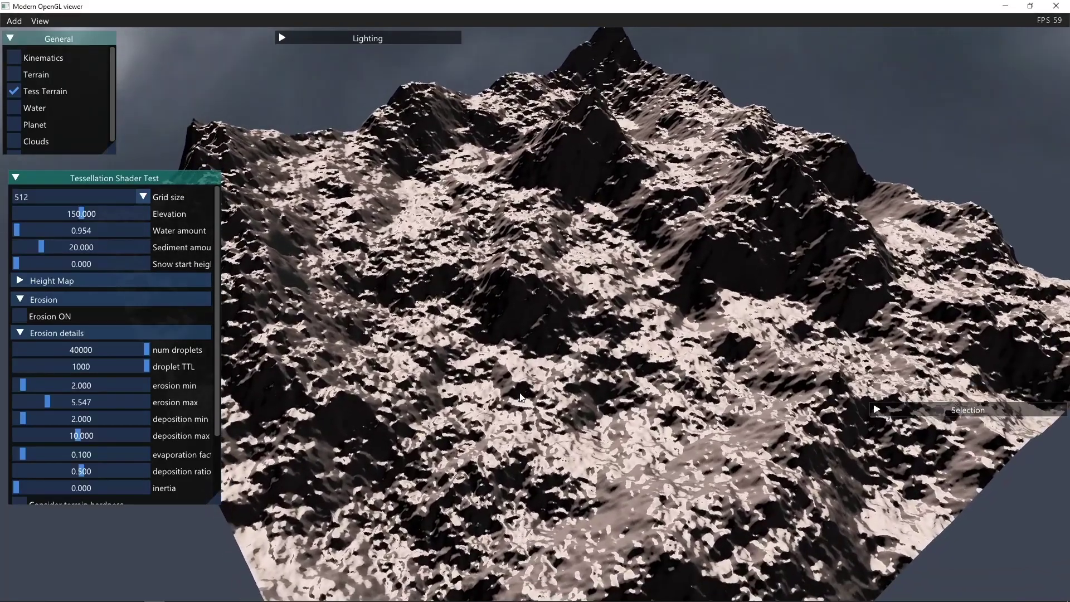
scroll(523, 413, "up", 3)
scroll(554, 424, "up", 2)
scroll(556, 428, "down", 2)
scroll(557, 431, "down", 2)
scroll(557, 431, "down", 2)
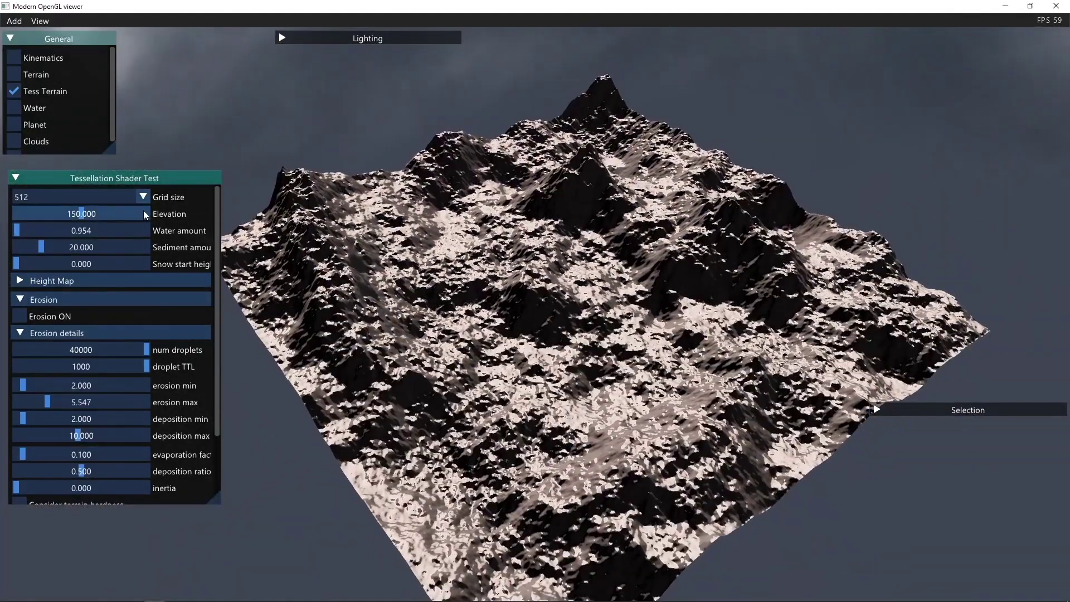
Lower the terrain Elevation from 150 to about 102.6, viewed from a lower angle.
mouse_move(81, 218)
left_mouse_down()
mouse_move(47, 219)
mouse_move(83, 219)
mouse_move(62, 217)
left_mouse_up()
left_click_drag(477, 432, 564, 353)
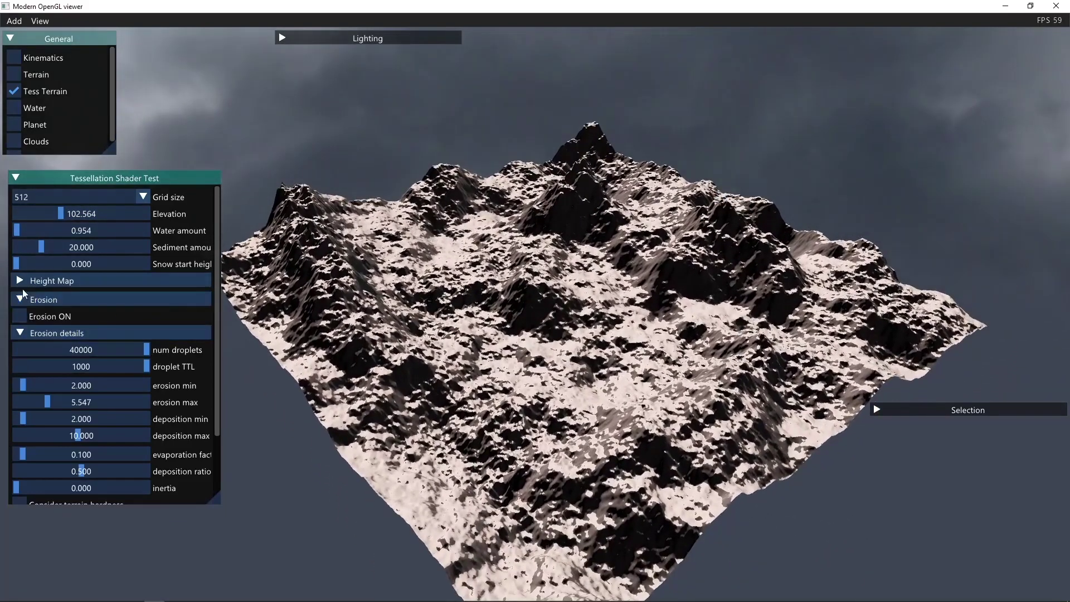
Expand Height Map and set the noise1 Scale to 5.148.
left_click(21, 281)
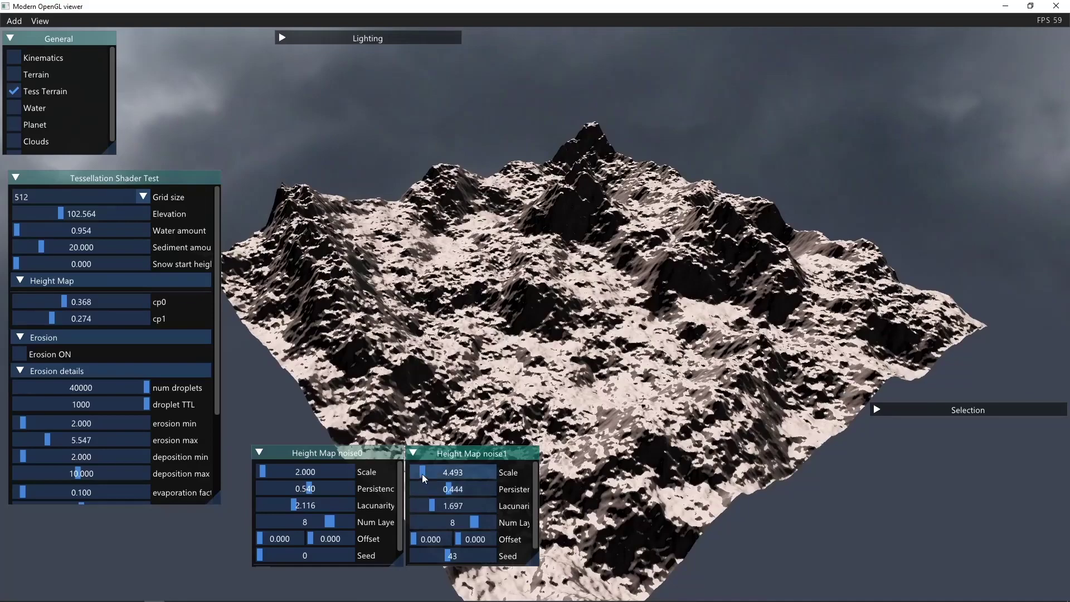
left_click_drag(423, 474, 426, 473)
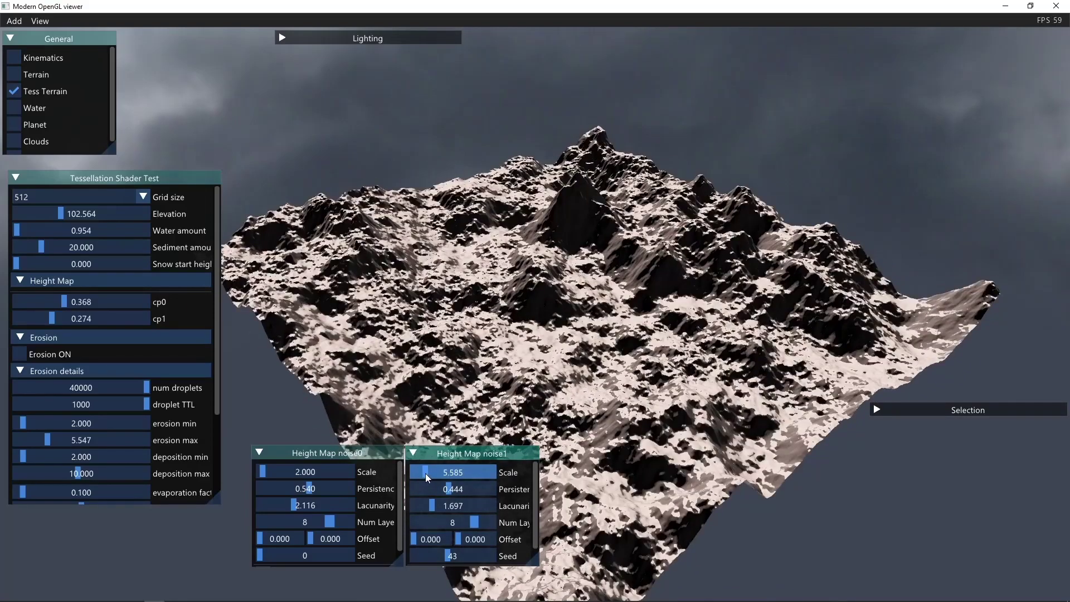
left_click_drag(425, 473, 423, 473)
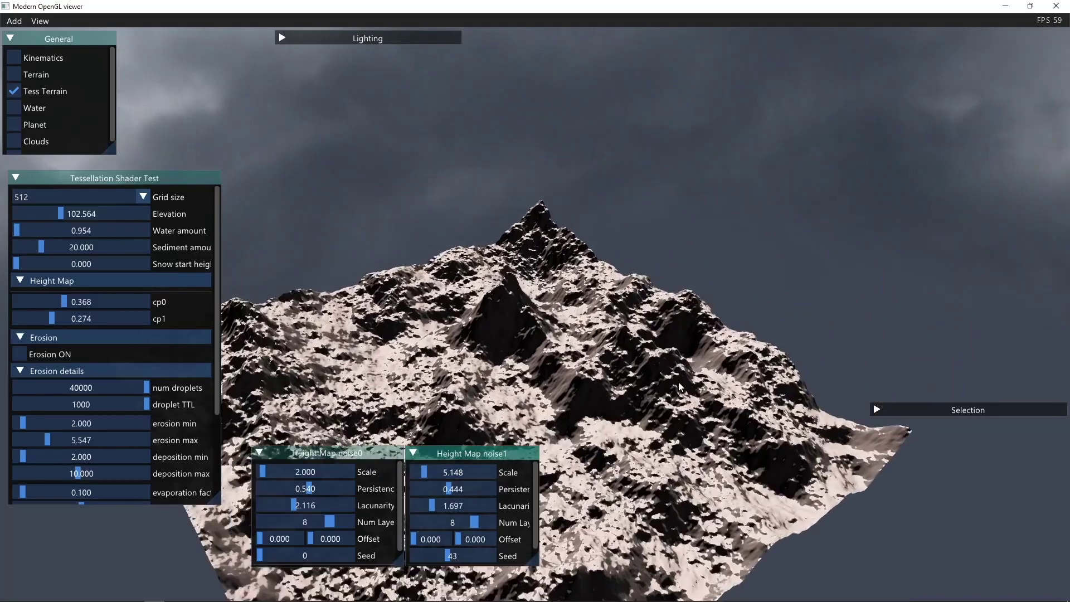
left_click_drag(678, 382, 679, 323)
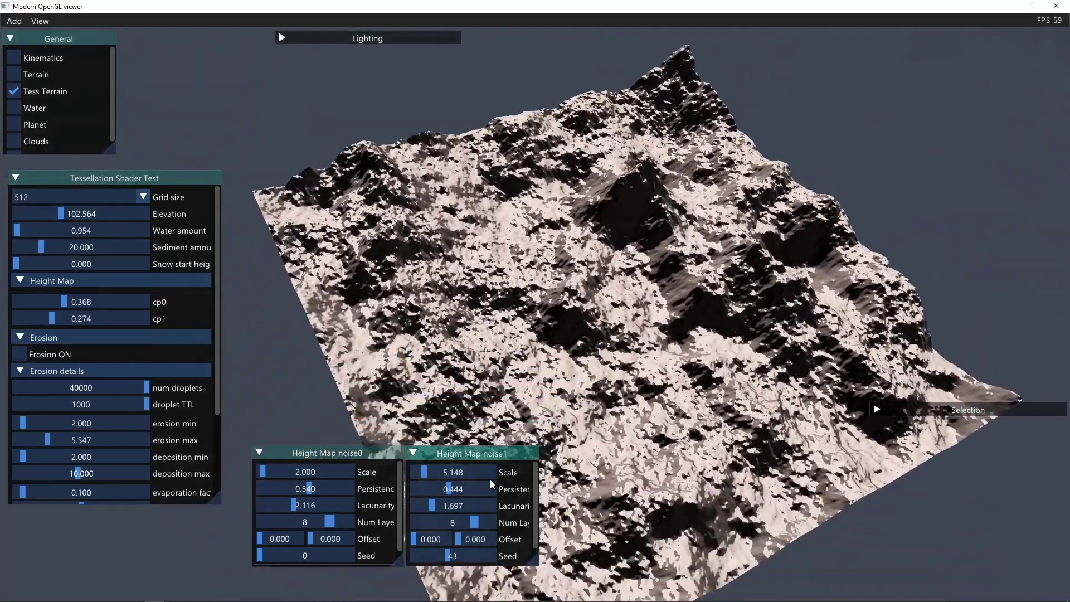
Set the noise1 Persistence to 0.423 and orbit around the mountain.
left_click_drag(451, 485, 446, 486)
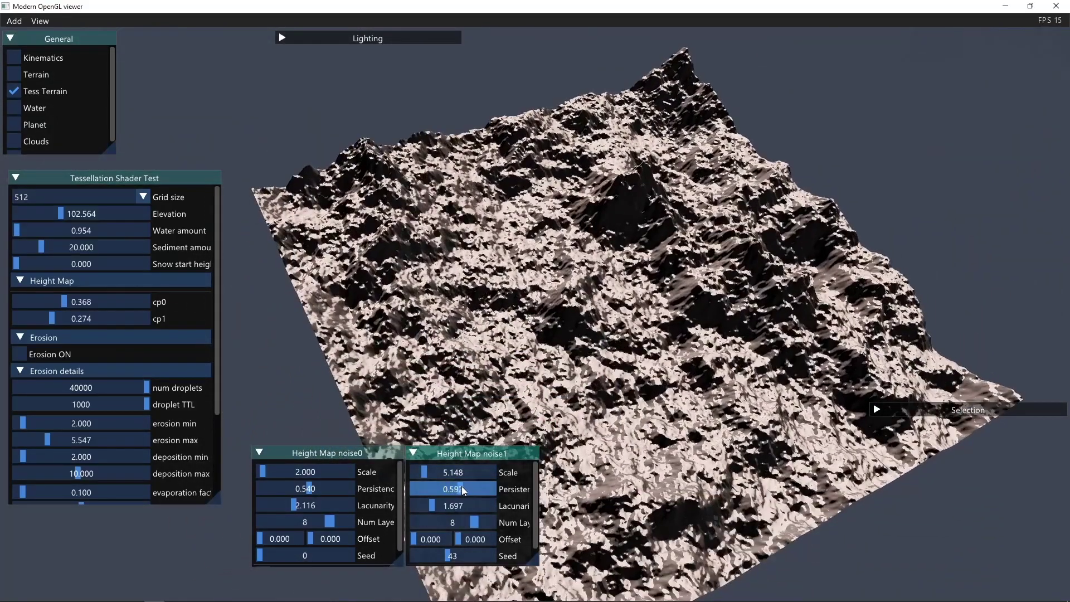
mouse_move(447, 486)
left_mouse_down()
mouse_move(426, 488)
mouse_move(447, 488)
left_mouse_up()
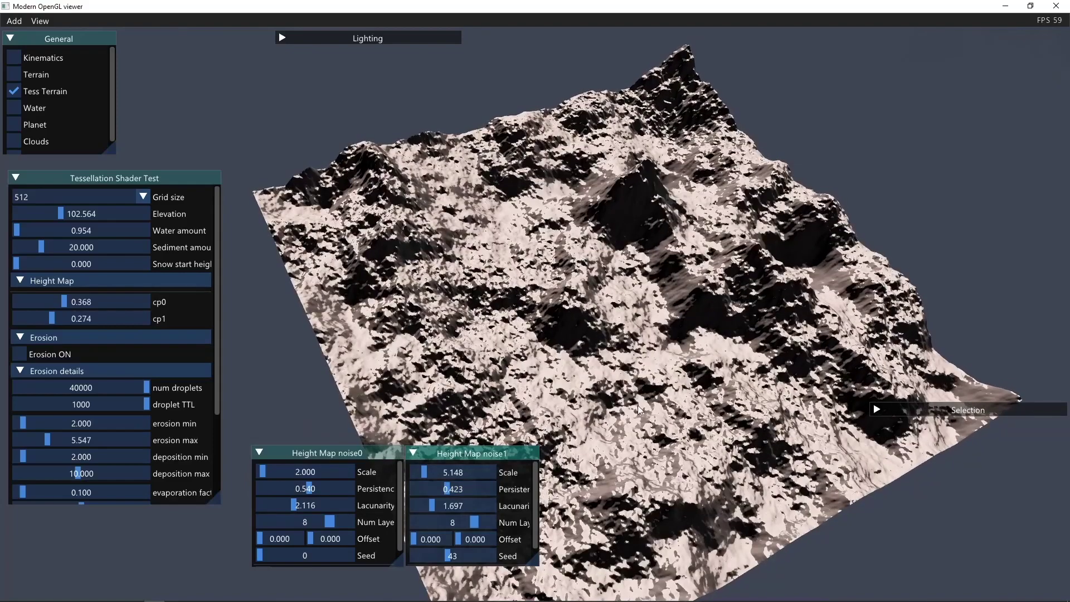
mouse_move(661, 380)
left_mouse_down()
mouse_move(683, 248)
mouse_move(671, 259)
mouse_move(679, 351)
left_mouse_up()
scroll(680, 386, "up", 3)
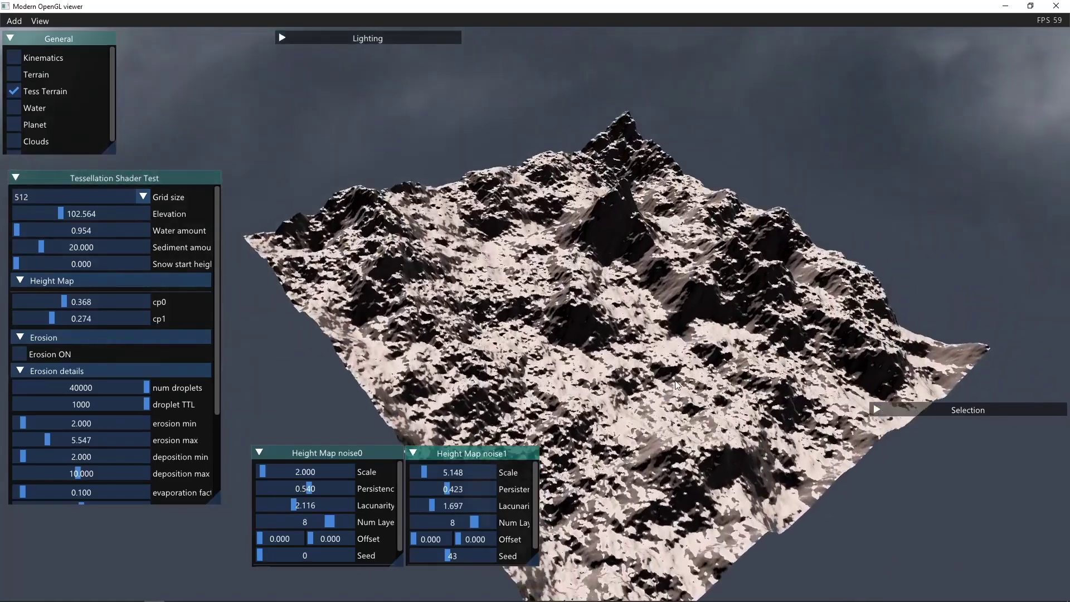
scroll(519, 487, "up", 3)
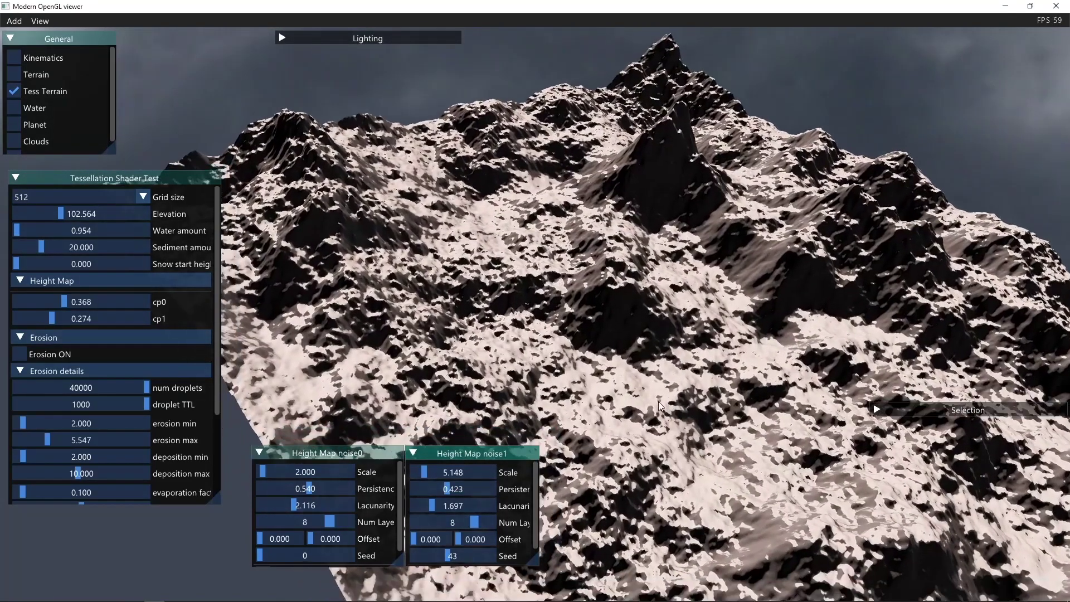
mouse_move(658, 401)
left_mouse_down()
mouse_move(602, 477)
mouse_move(536, 477)
mouse_move(608, 308)
mouse_move(561, 373)
mouse_move(509, 384)
left_mouse_up()
left_click_drag(306, 288, 475, 286)
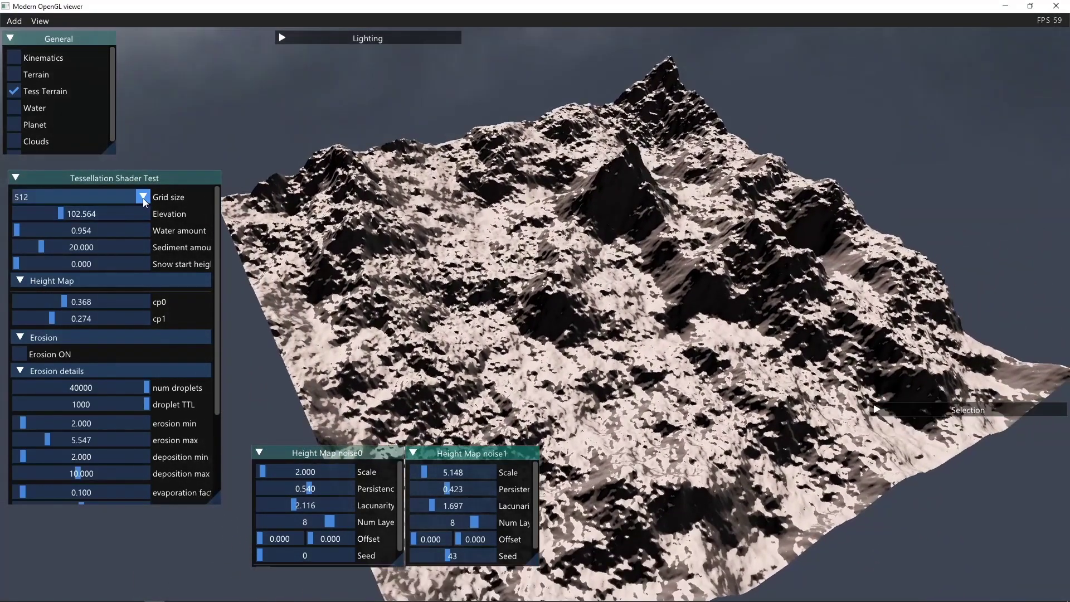
Set Elevation to 96.154 and collapse the Erosion details section.
left_click_drag(71, 219, 43, 212)
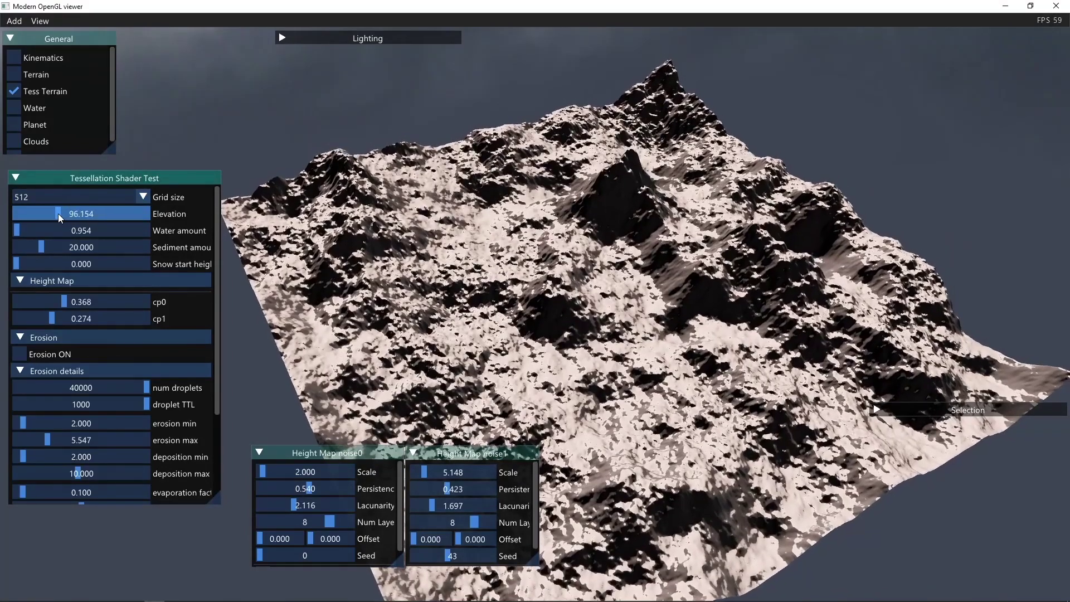
left_click_drag(43, 213, 61, 214)
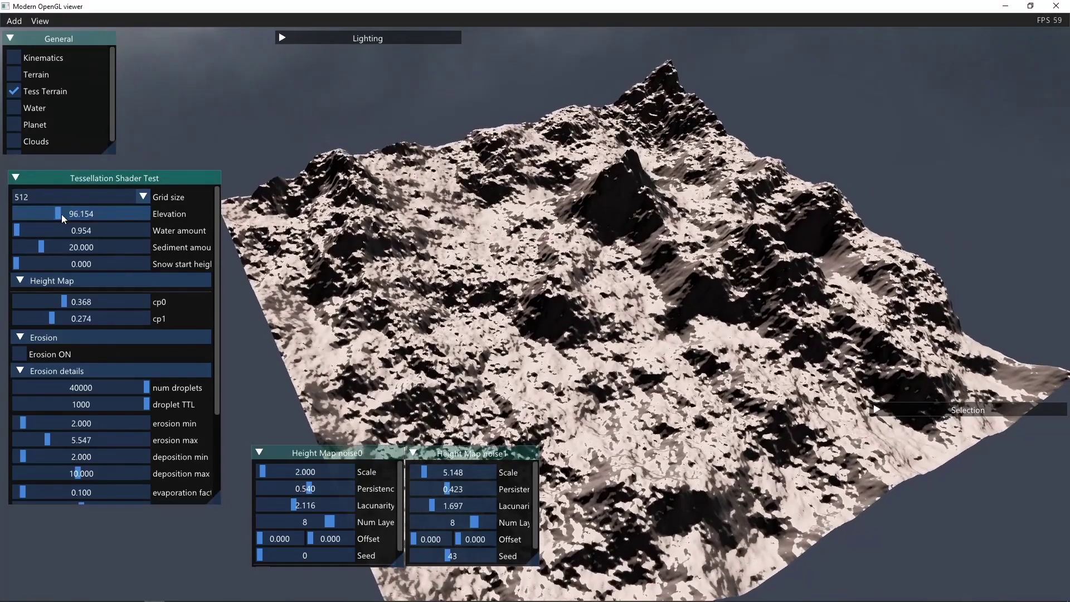
left_click(20, 372)
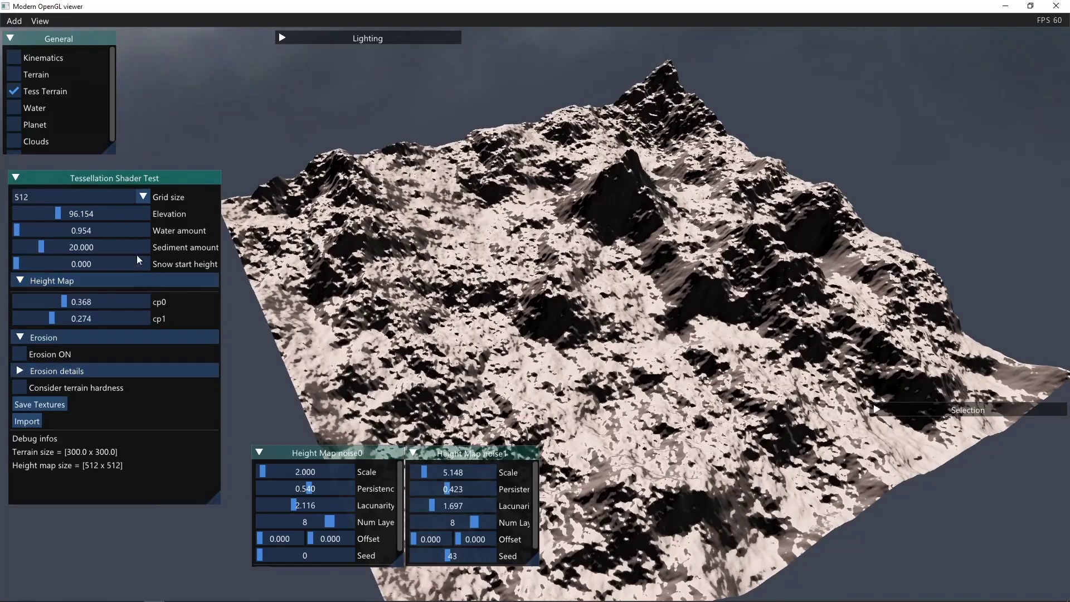
Change the terrain Grid size from 512 to 1024, then move closer to the peak.
left_click(147, 196)
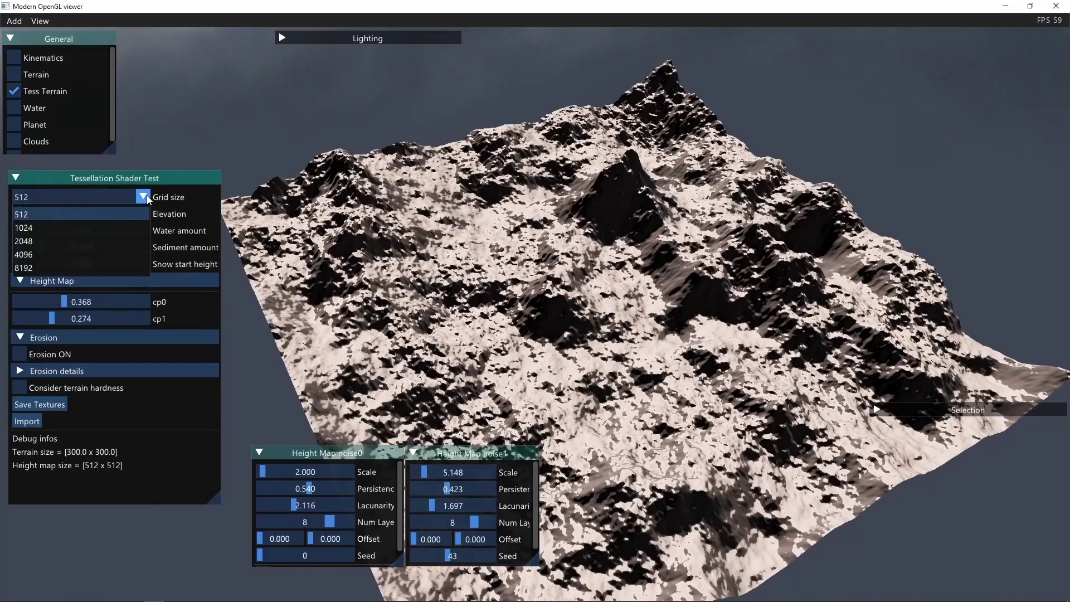
left_click(106, 230)
scroll(509, 317, "up", 5)
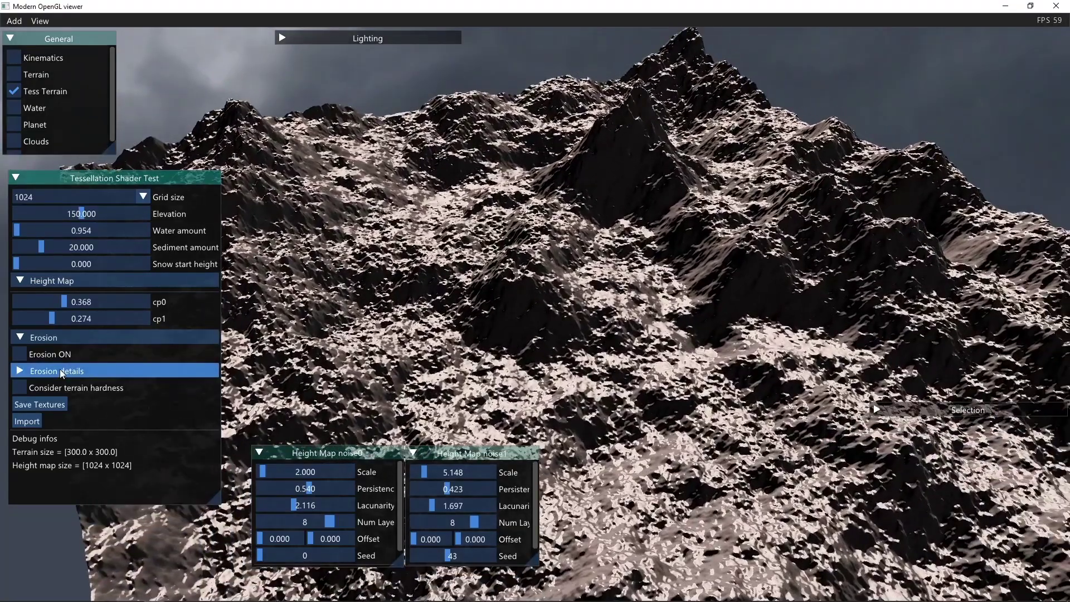
left_click_drag(572, 226, 566, 305)
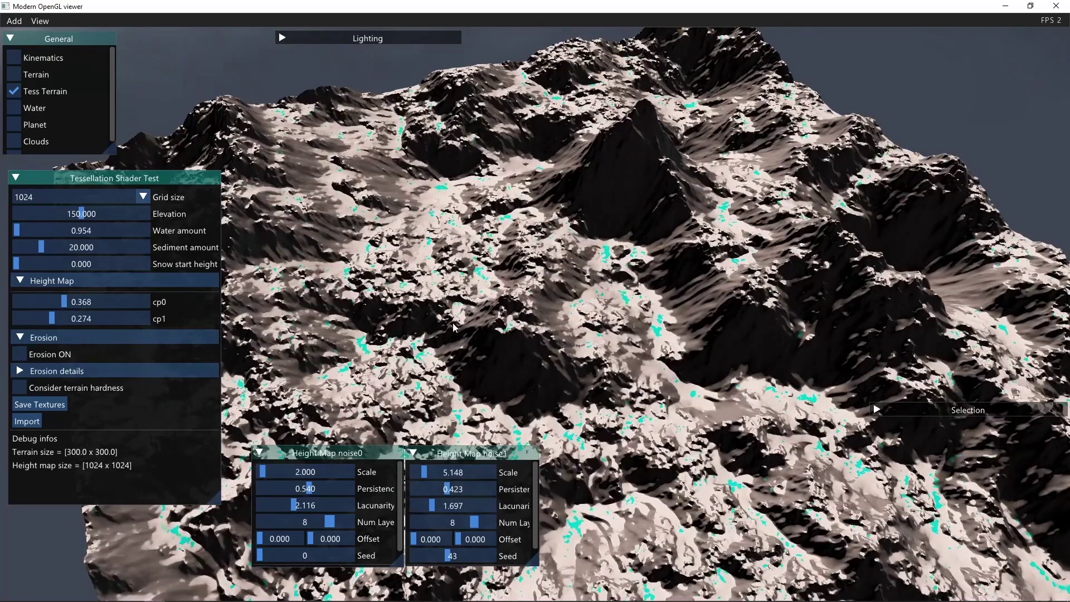
Fly around the eroded mountain, increasing the water amount while inspecting the slopes.
left_click_drag(453, 331, 626, 310)
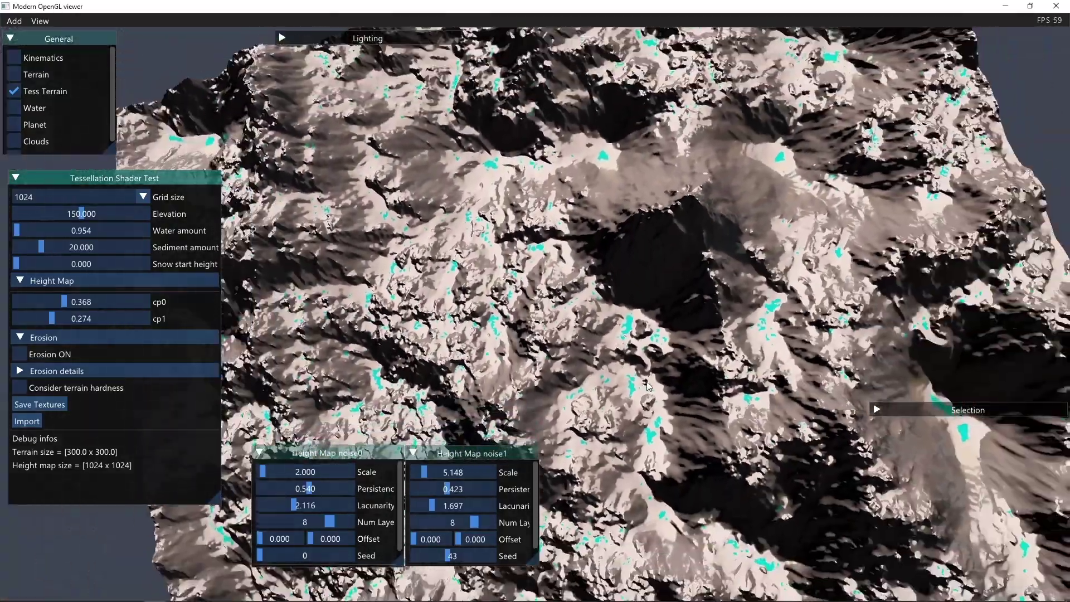
mouse_move(625, 308)
left_mouse_down()
mouse_move(666, 379)
mouse_move(708, 338)
mouse_move(675, 289)
left_mouse_up()
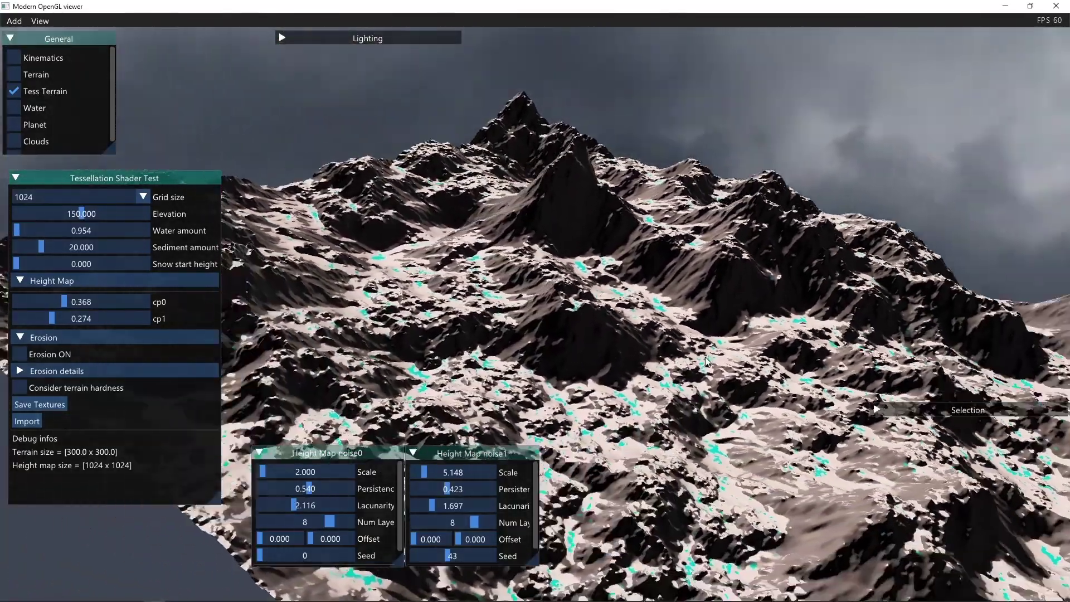
mouse_move(675, 289)
left_mouse_down()
mouse_move(739, 272)
mouse_move(719, 290)
mouse_move(675, 233)
left_mouse_up()
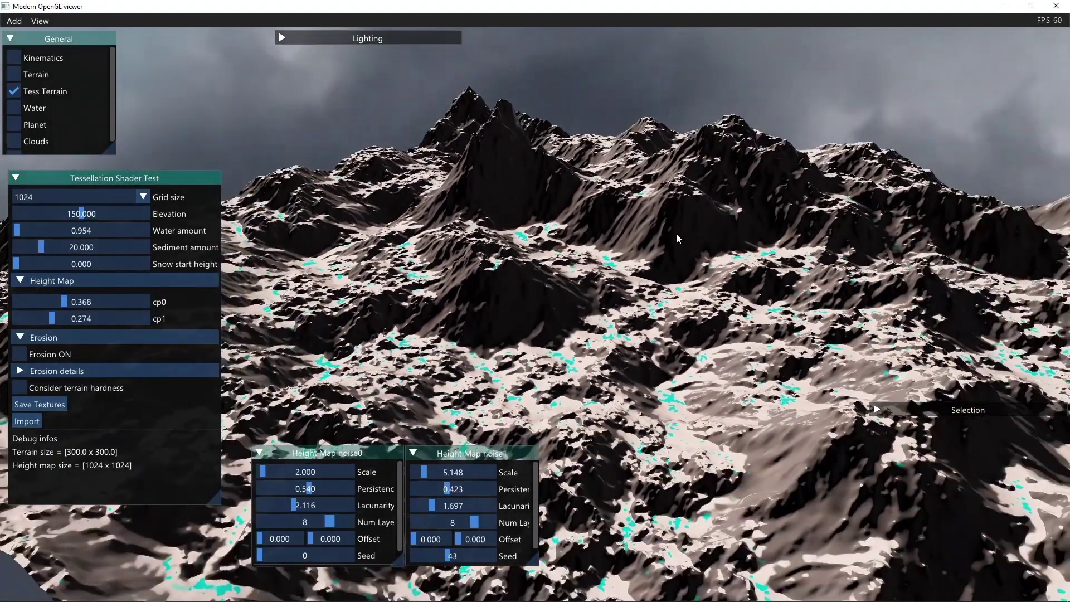
key("w")
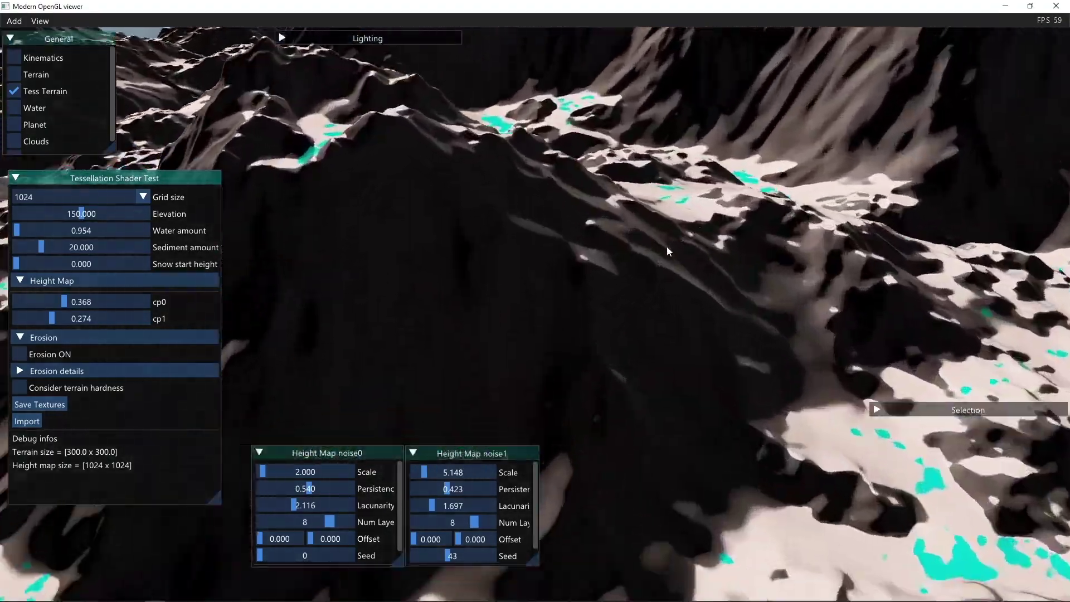
left_click_drag(667, 251, 664, 330)
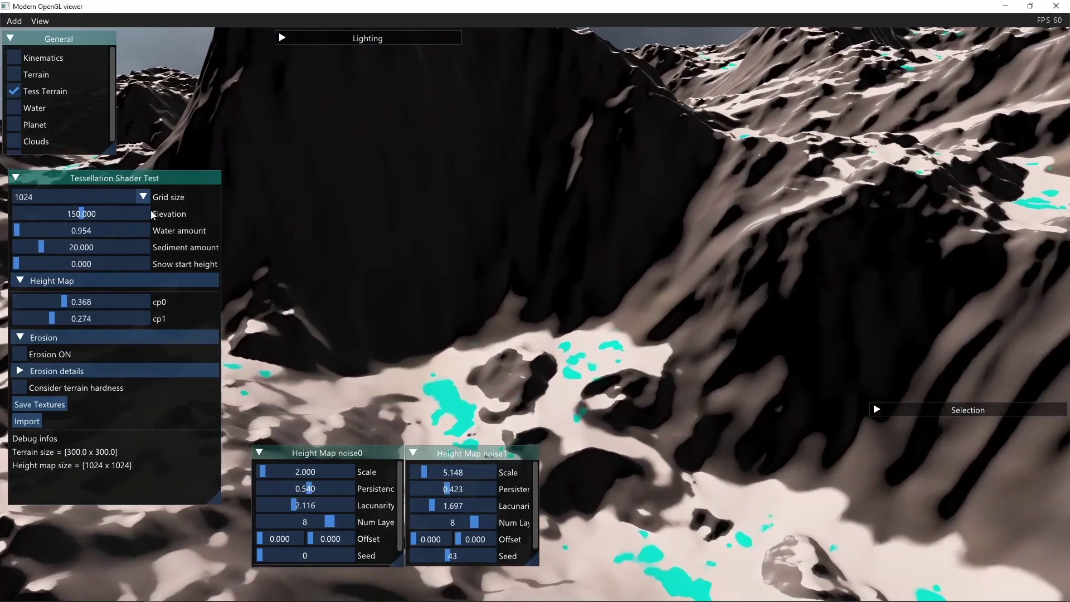
left_click_drag(49, 230, 16, 231)
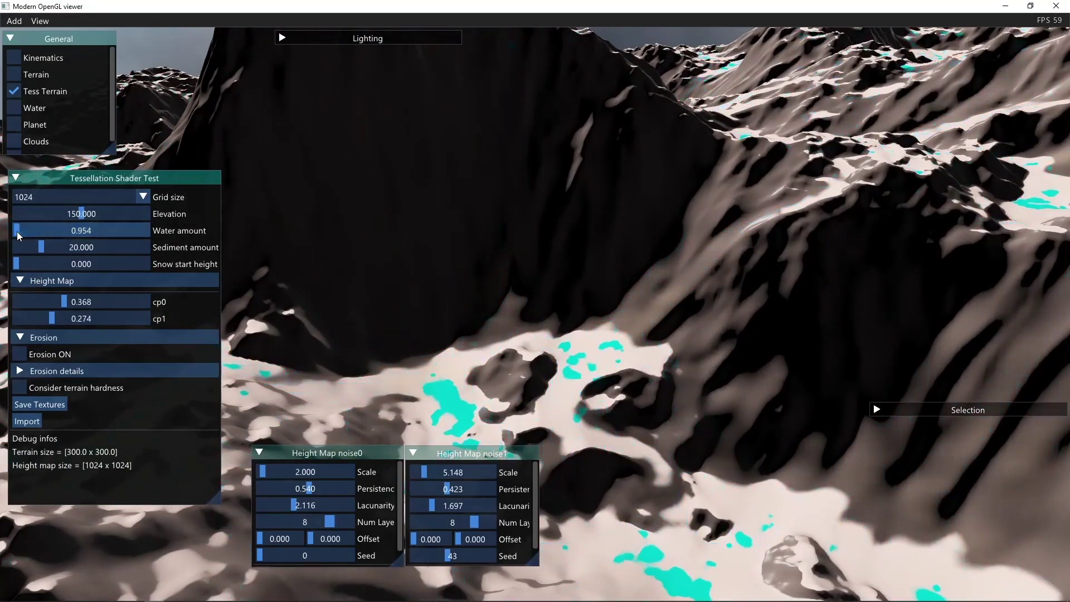
scroll(355, 308, "down", 5)
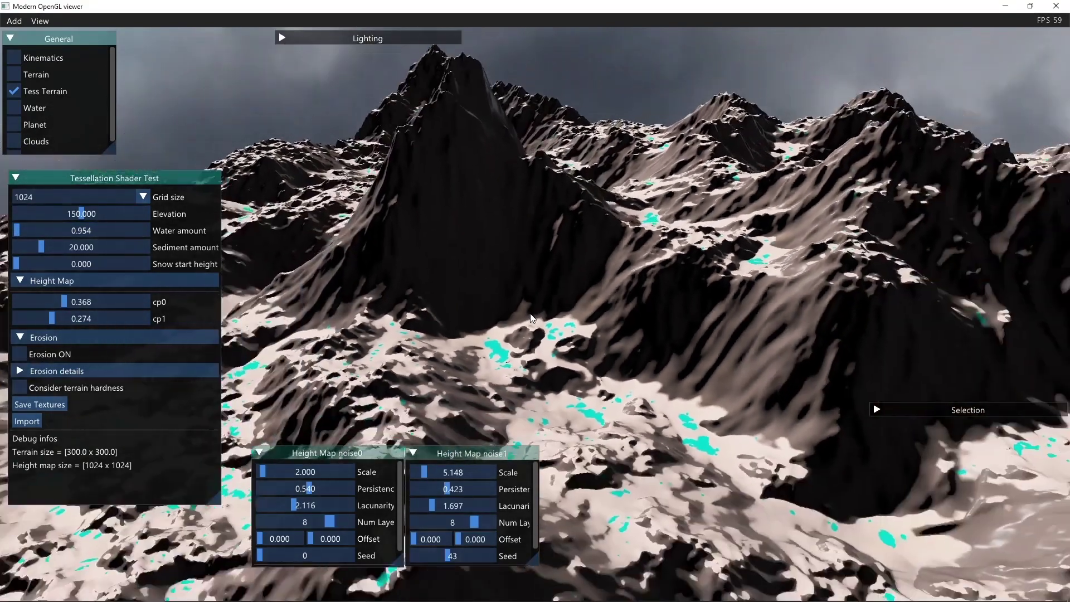
scroll(554, 291, "down", 5)
mouse_move(552, 279)
left_mouse_down()
mouse_move(616, 310)
mouse_move(605, 326)
left_mouse_up()
scroll(591, 332, "up", 5)
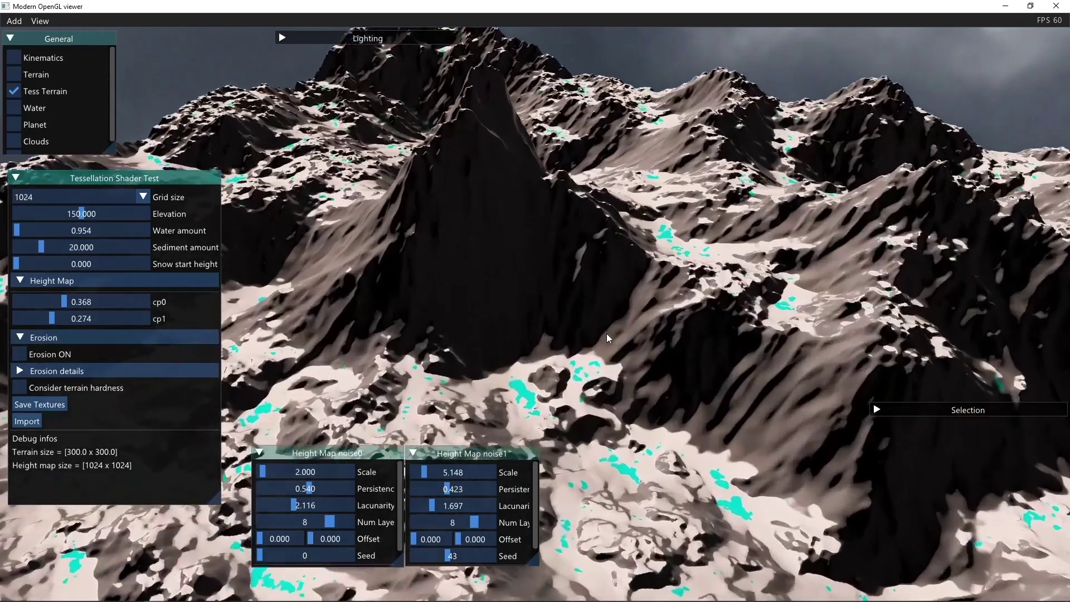
scroll(606, 333, "up", 3)
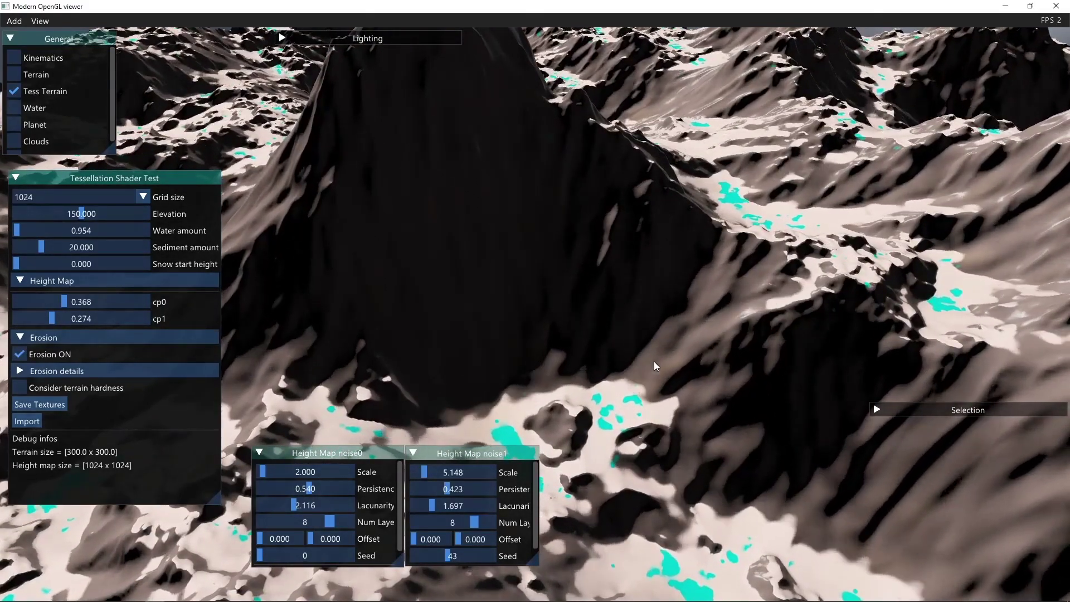
key("h")
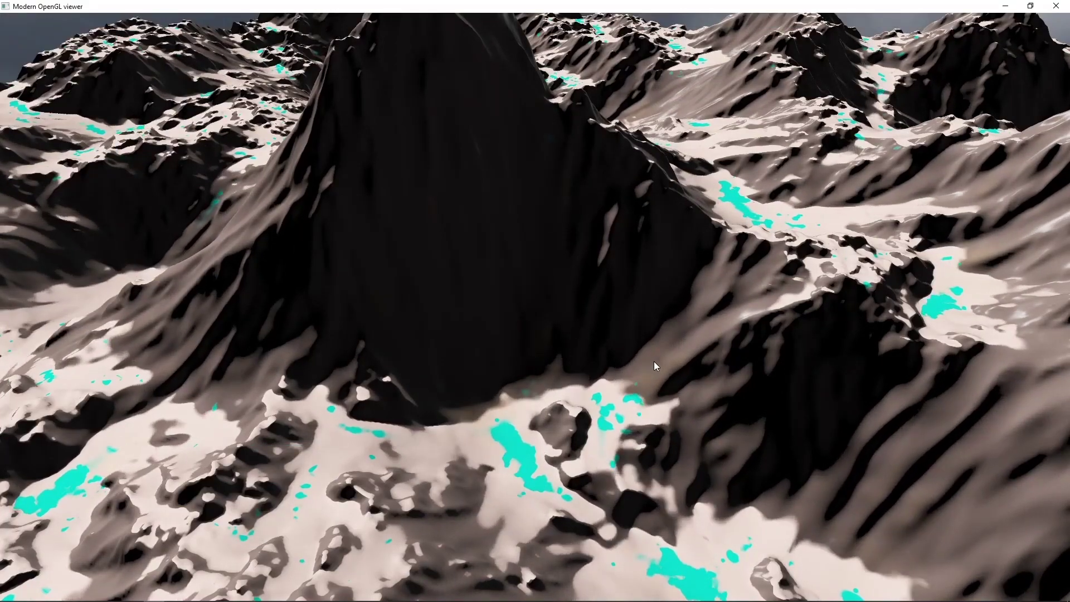
key("h")
scroll(654, 361, "down", 10)
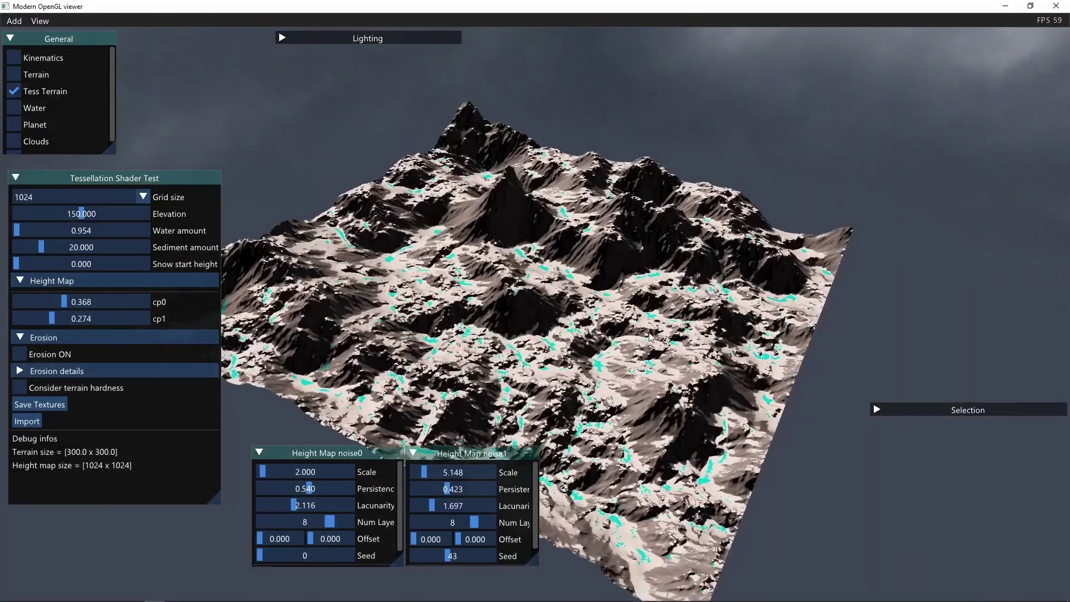
scroll(652, 334, "up", 5)
scroll(554, 352, "up", 5)
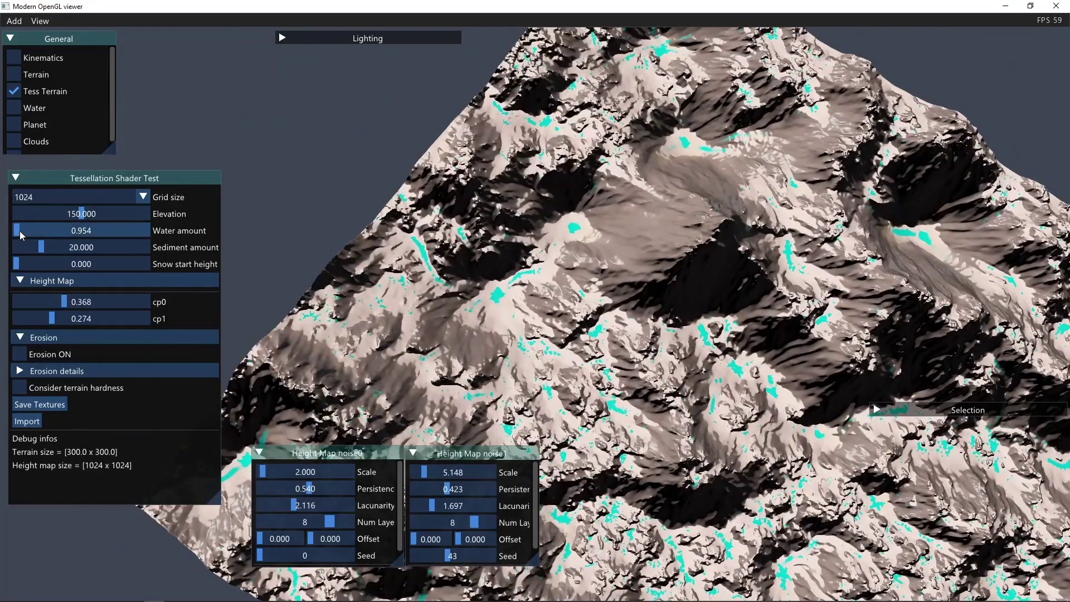
left_click_drag(19, 231, 18, 230)
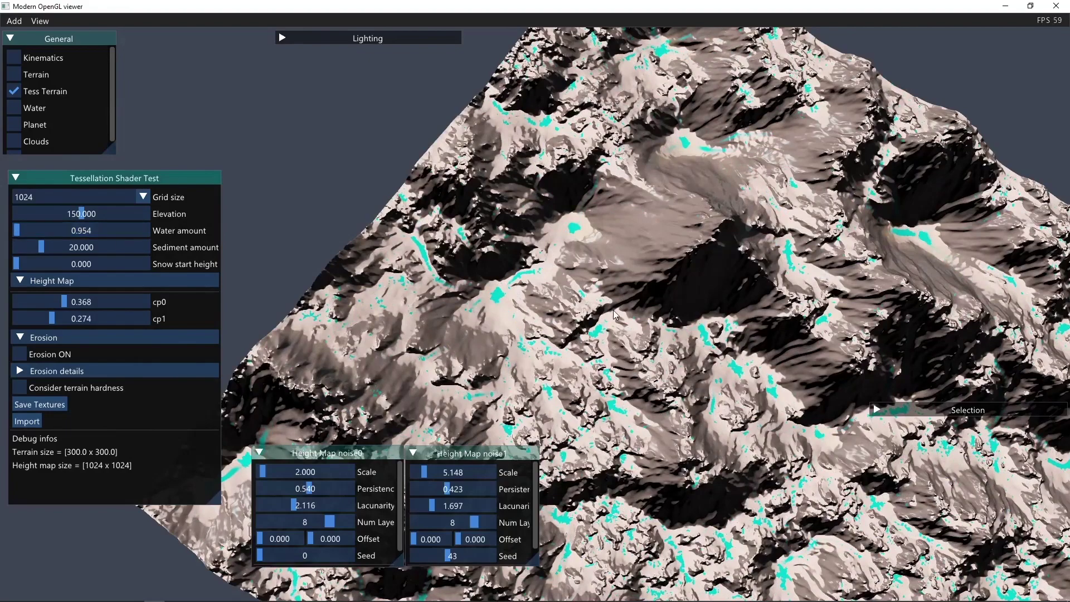
left_click_drag(613, 314, 685, 336)
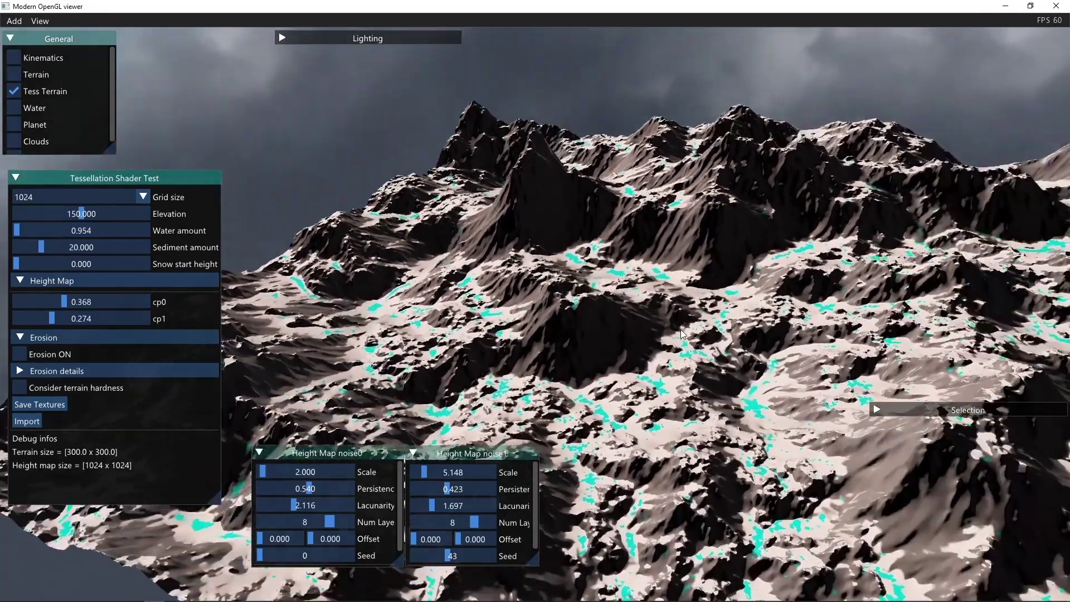
key("w")
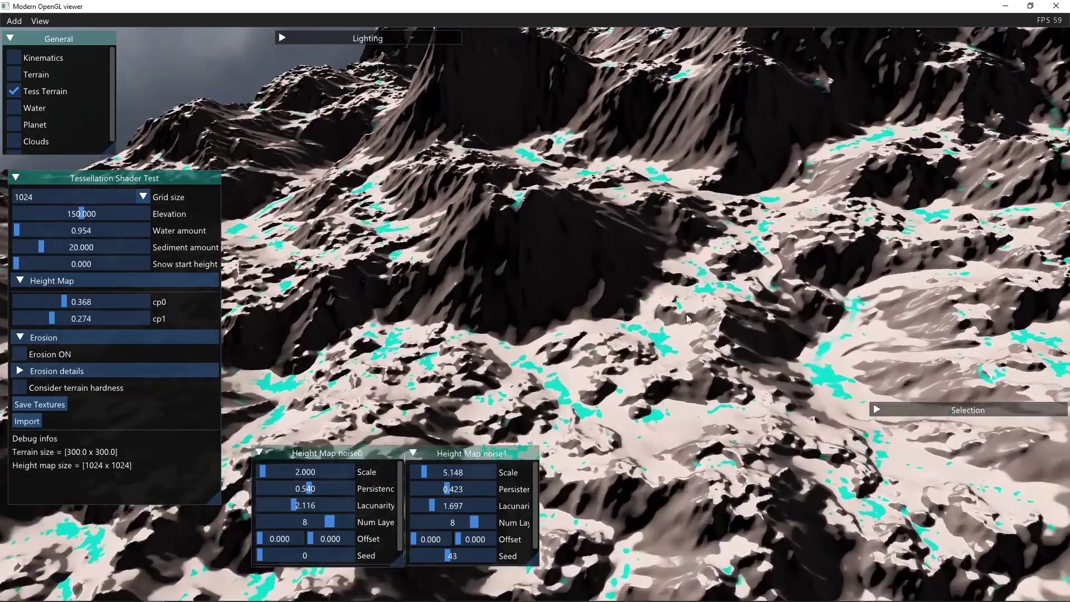
key("s")
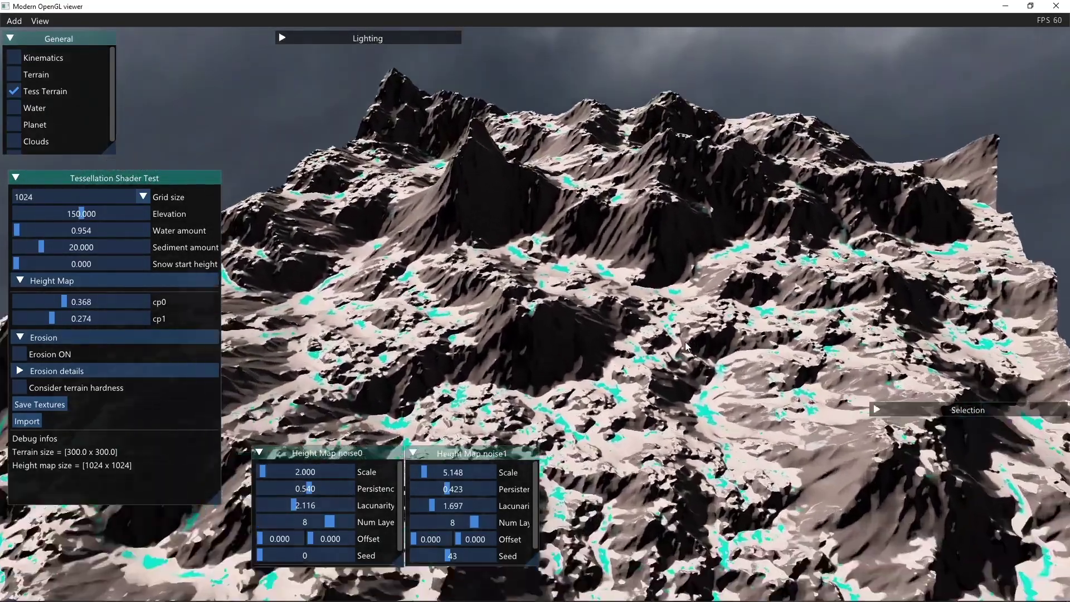
key("w")
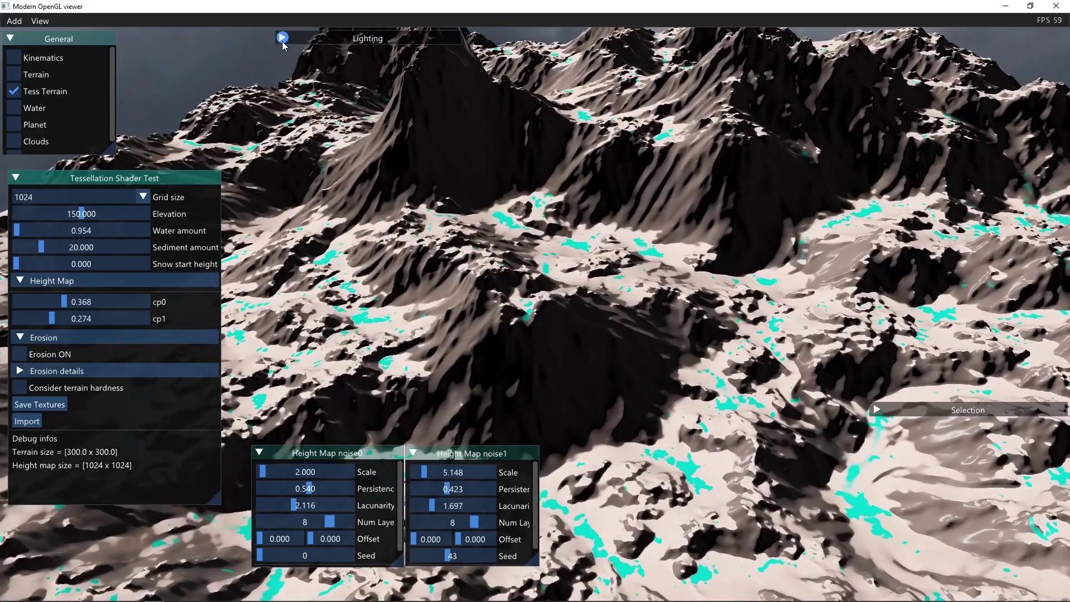
left_click(283, 39)
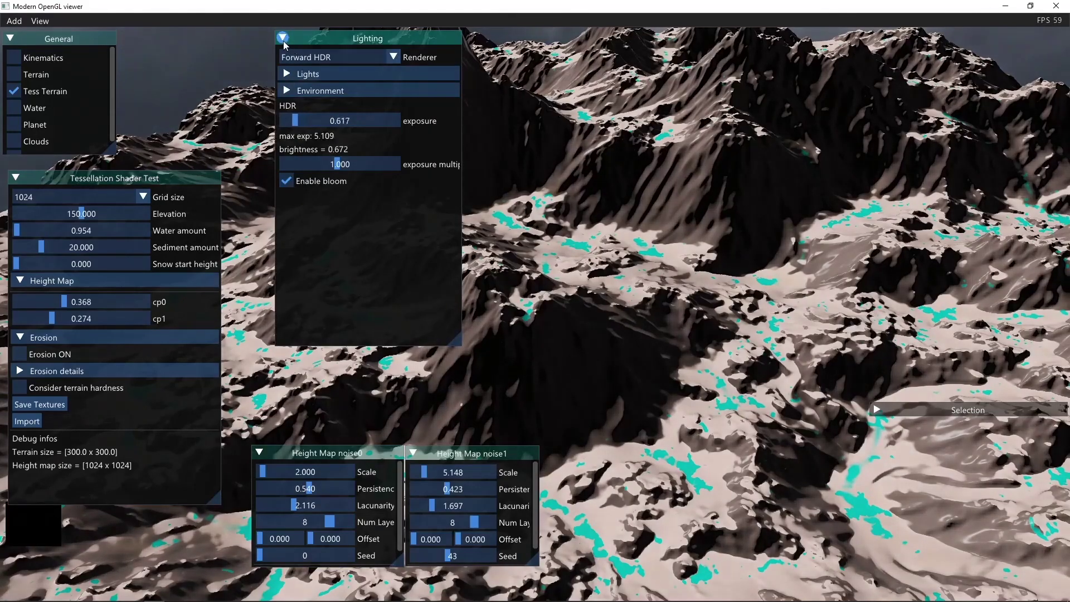
left_click(283, 39)
key("w")
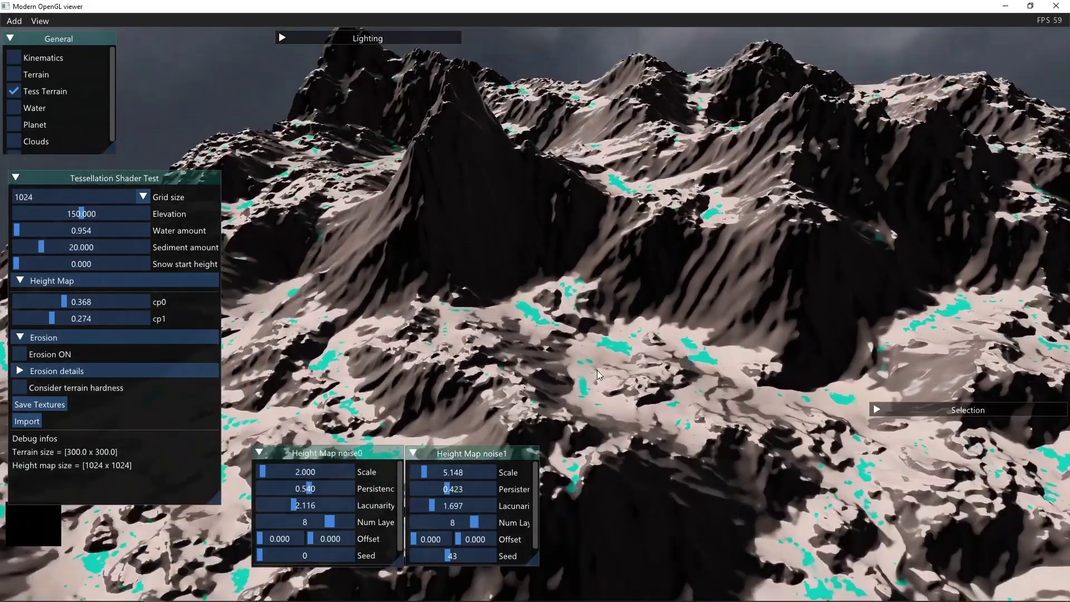
Enter fly mode (F), hide the GUI (H) and move forward among the peaks.
key("f")
key("h")
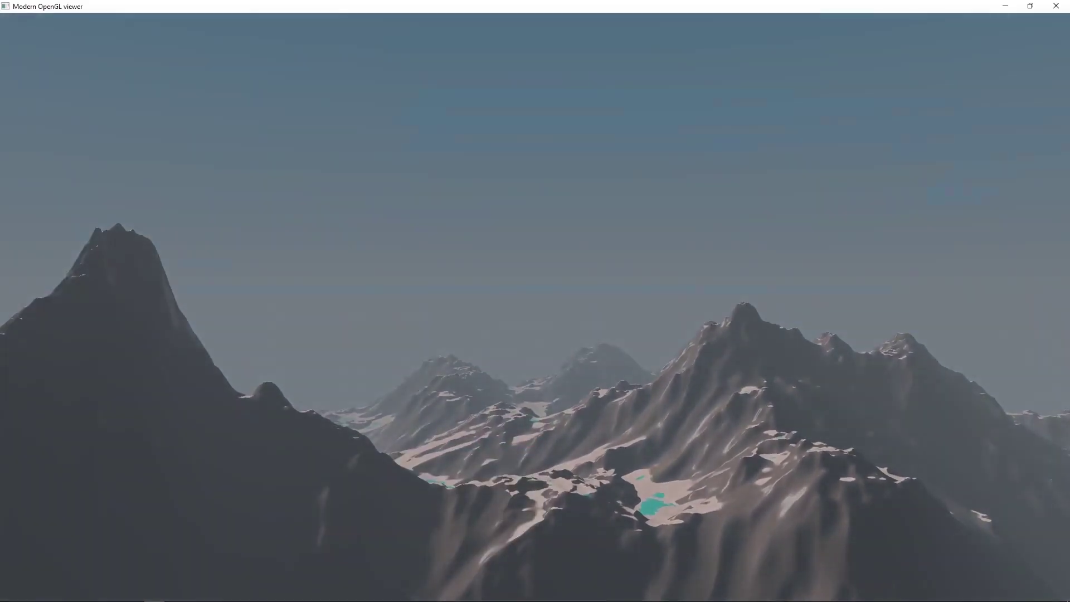
key("w")
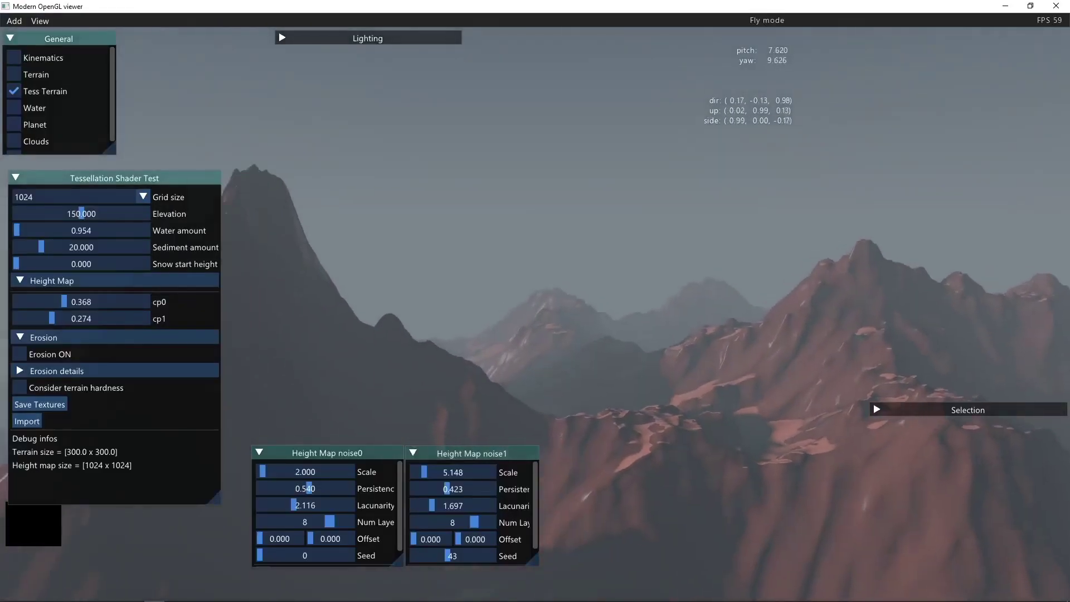
Switch to trackball camera, orbit to frame the terrain, and Save Textures.
key("space")
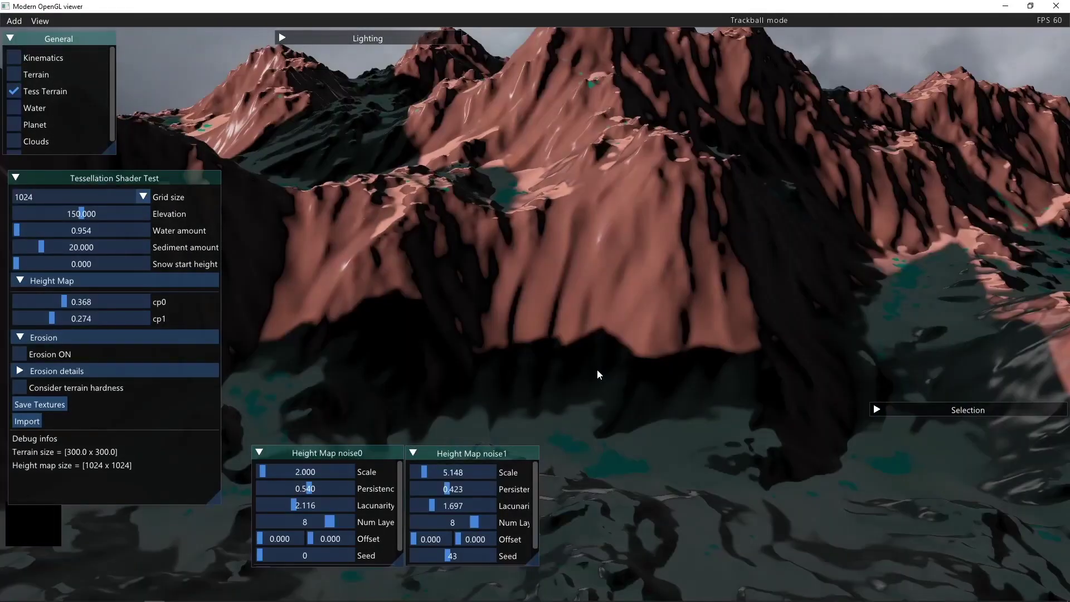
scroll(591, 370, "down", 5)
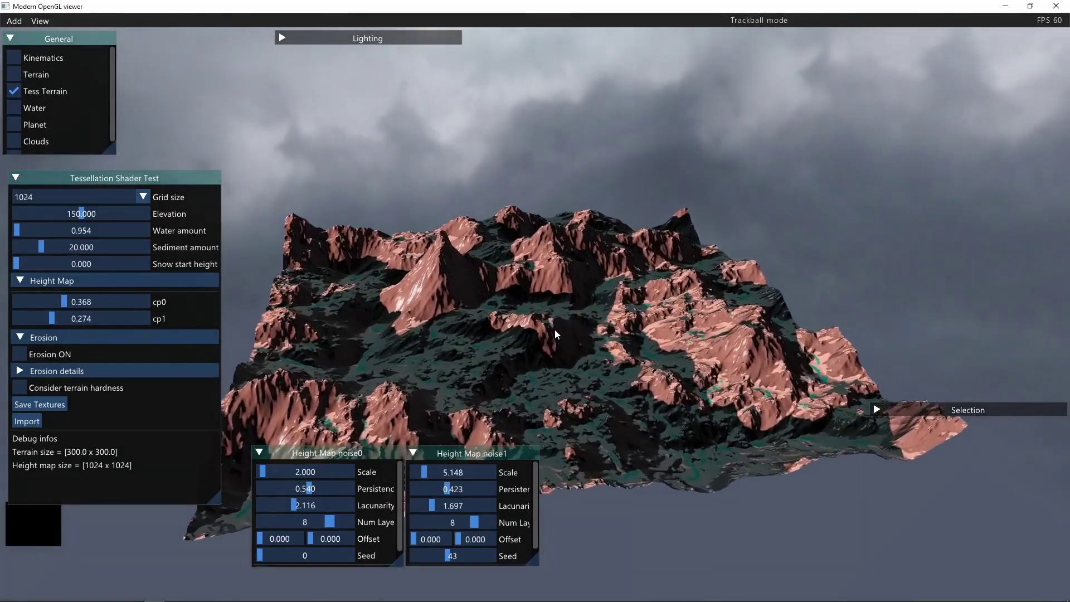
scroll(554, 329, "up", 2)
left_click_drag(596, 315, 599, 382)
scroll(595, 376, "up", 3)
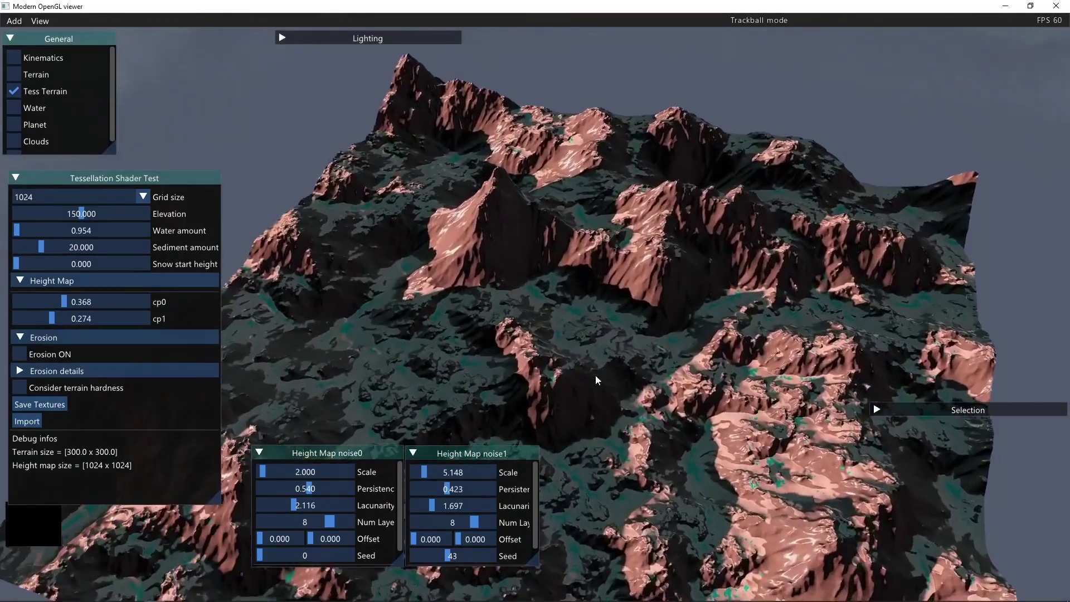
scroll(596, 381, "up", 3)
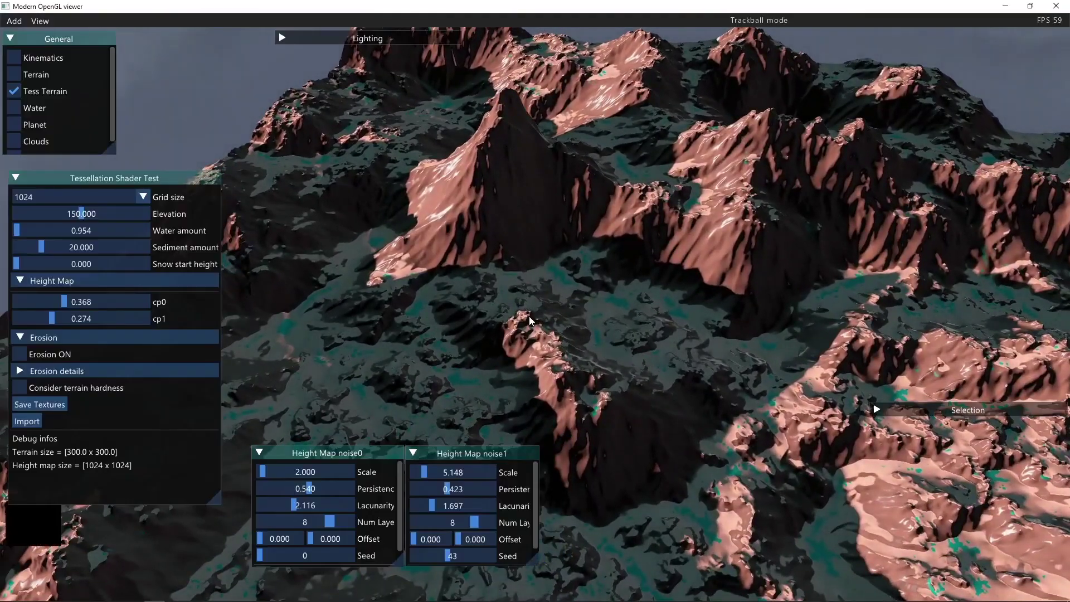
mouse_move(529, 320)
left_mouse_down()
mouse_move(599, 397)
mouse_move(537, 337)
mouse_move(597, 379)
left_mouse_up()
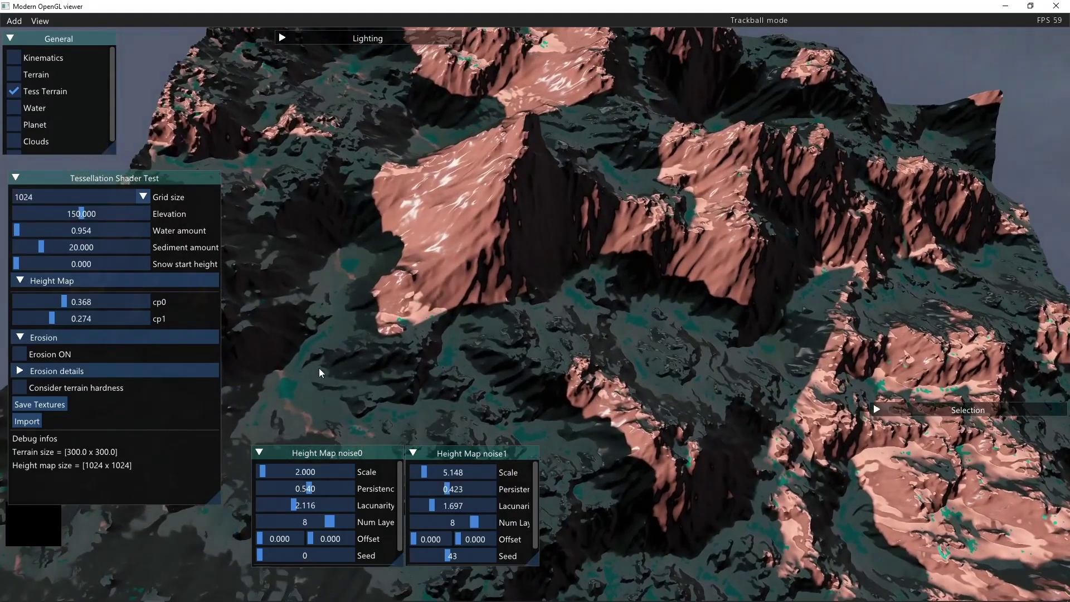
left_click_drag(320, 367, 486, 343)
scroll(729, 294, "down", 5)
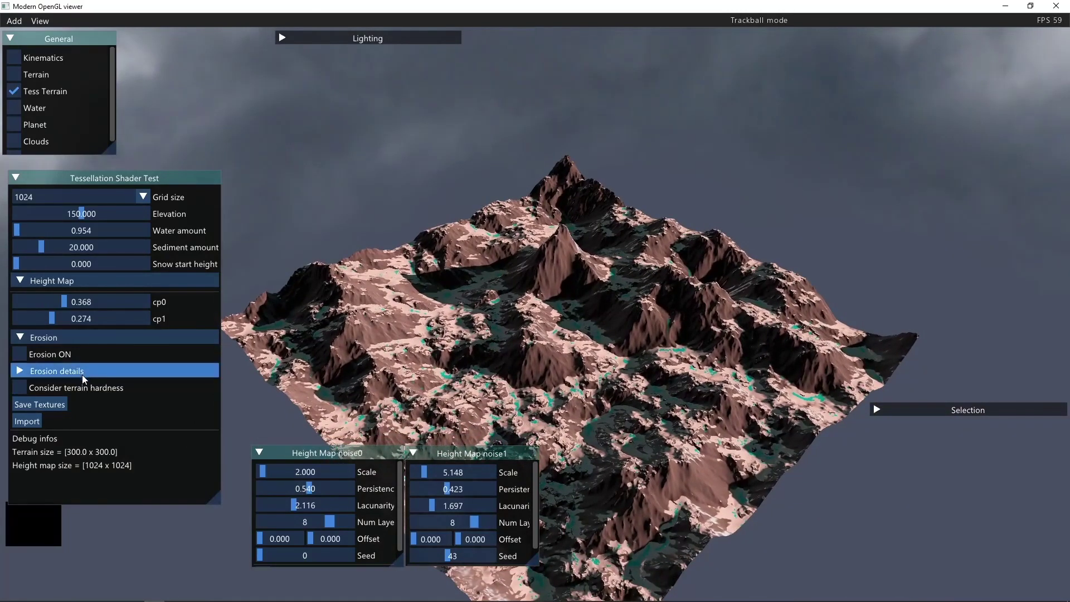
left_click(22, 407)
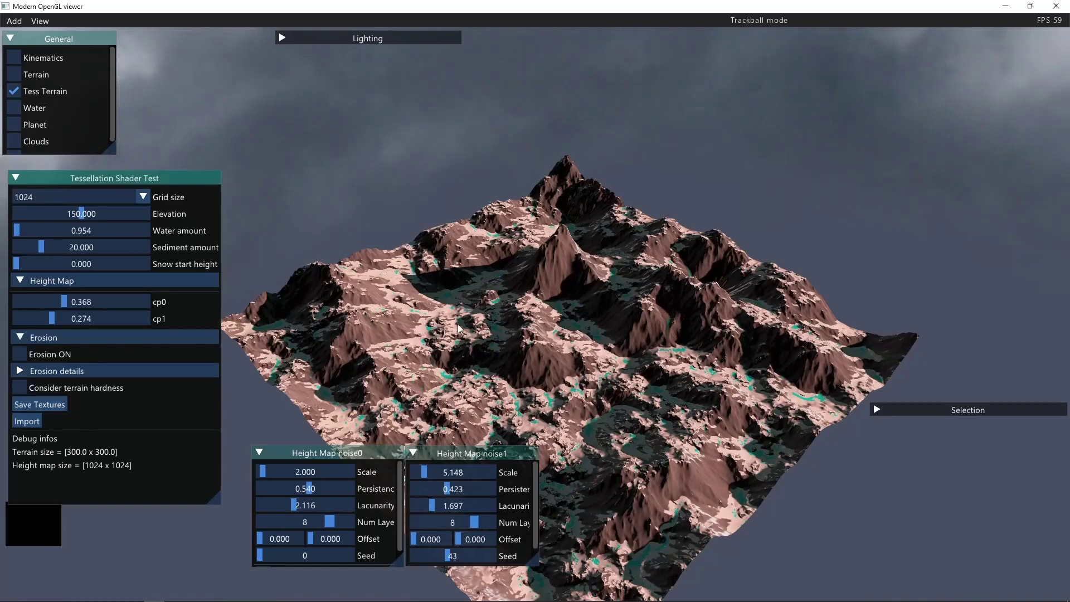
Switch to the exported_data Explorer window and preview heightMap_1.png in Photos.
key("alt+Tab")
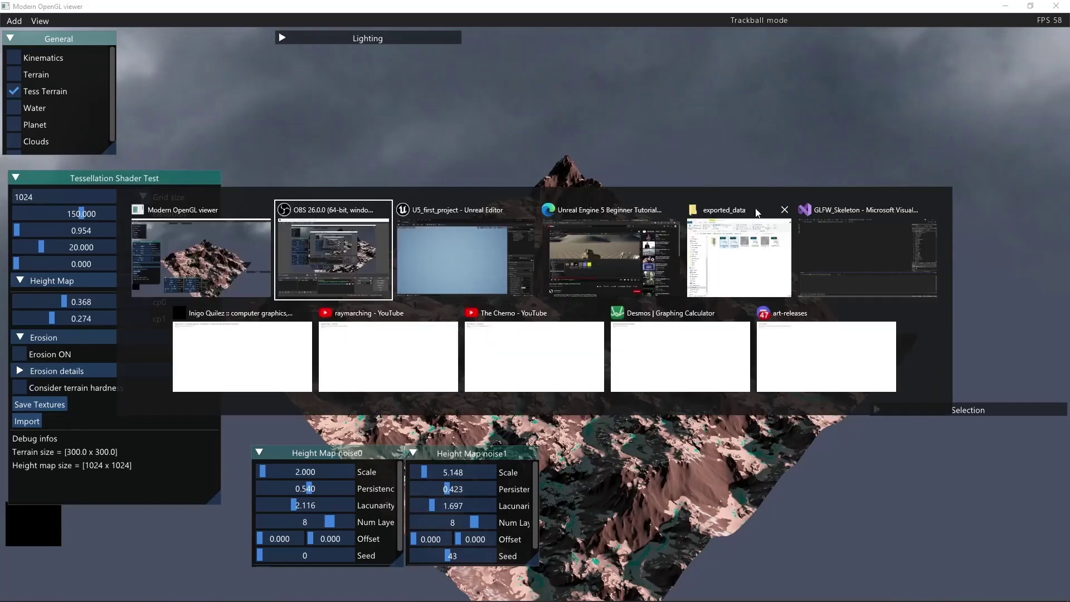
left_click(737, 254)
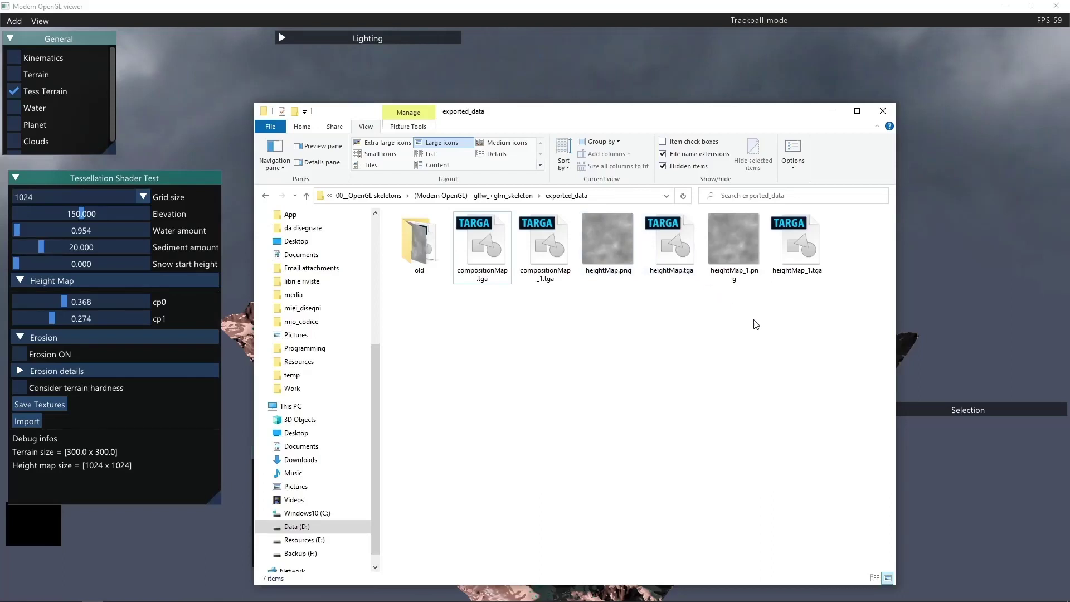
double_click(742, 252)
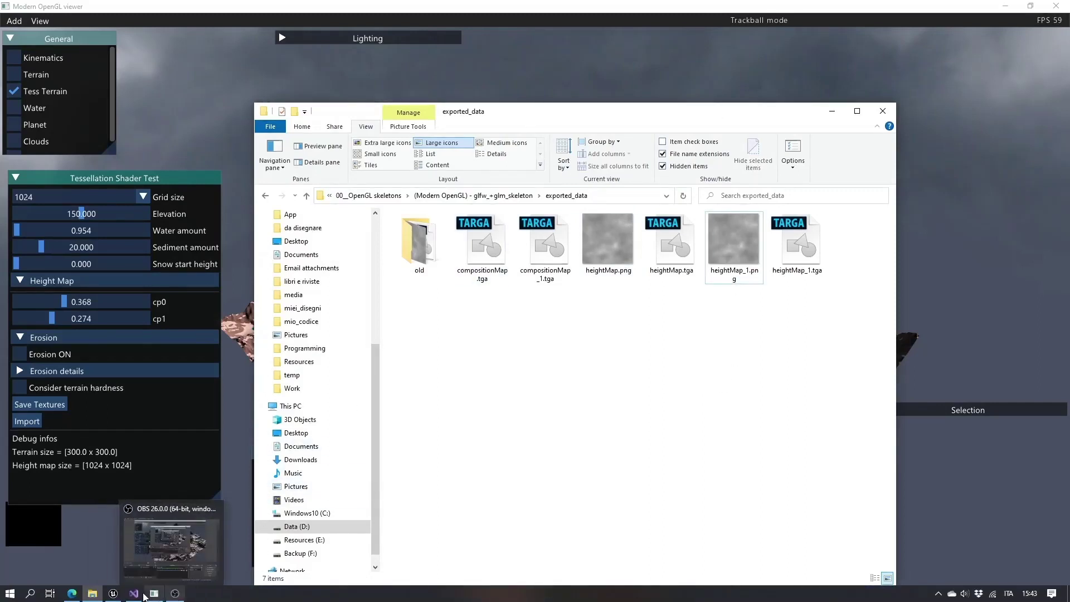
In Unreal Editor, enter Landscape Mode and select heightMap_1.png as the heightmap file.
left_click(150, 572)
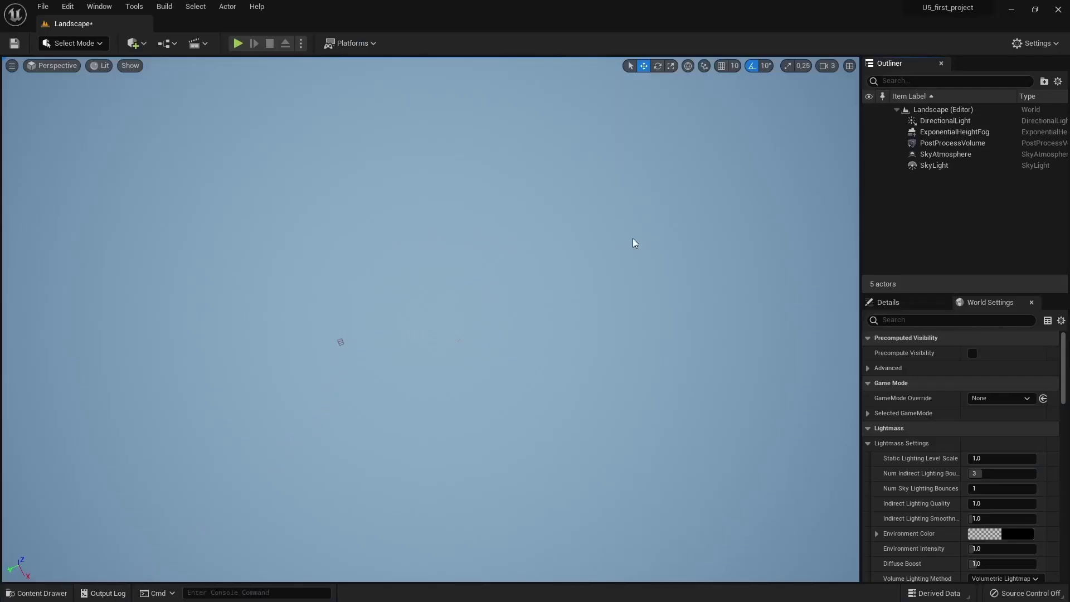
right_click_drag(674, 300, 522, 300)
left_click(98, 44)
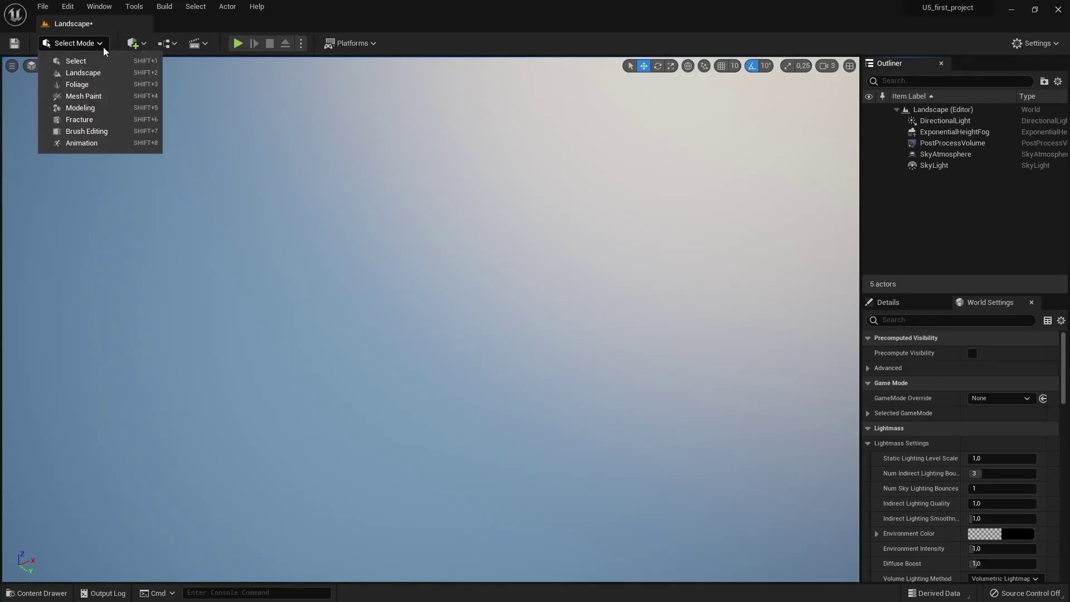
left_click(114, 75)
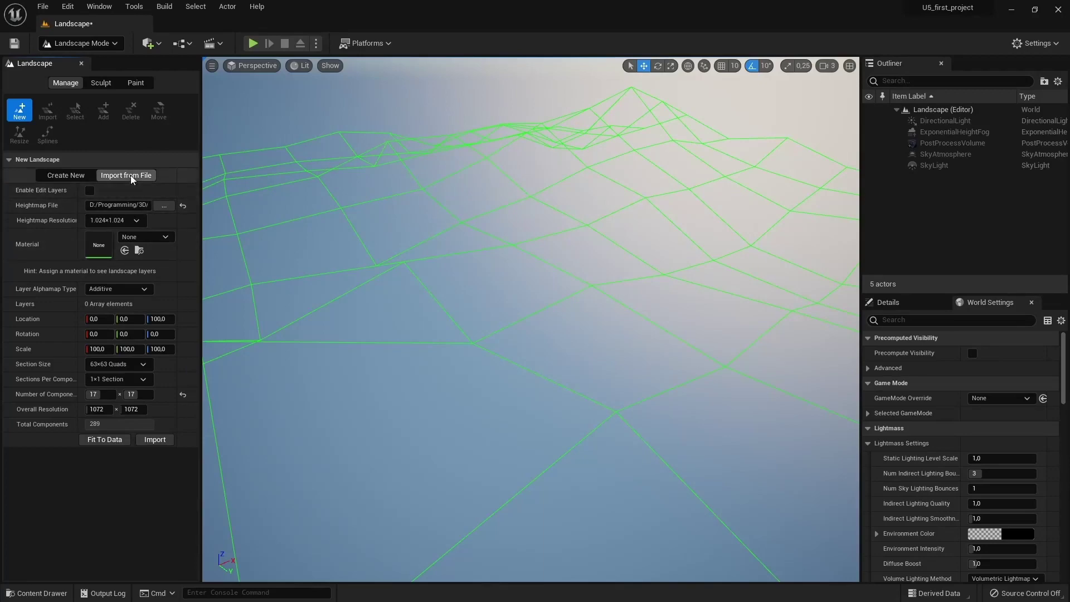
left_click(162, 205)
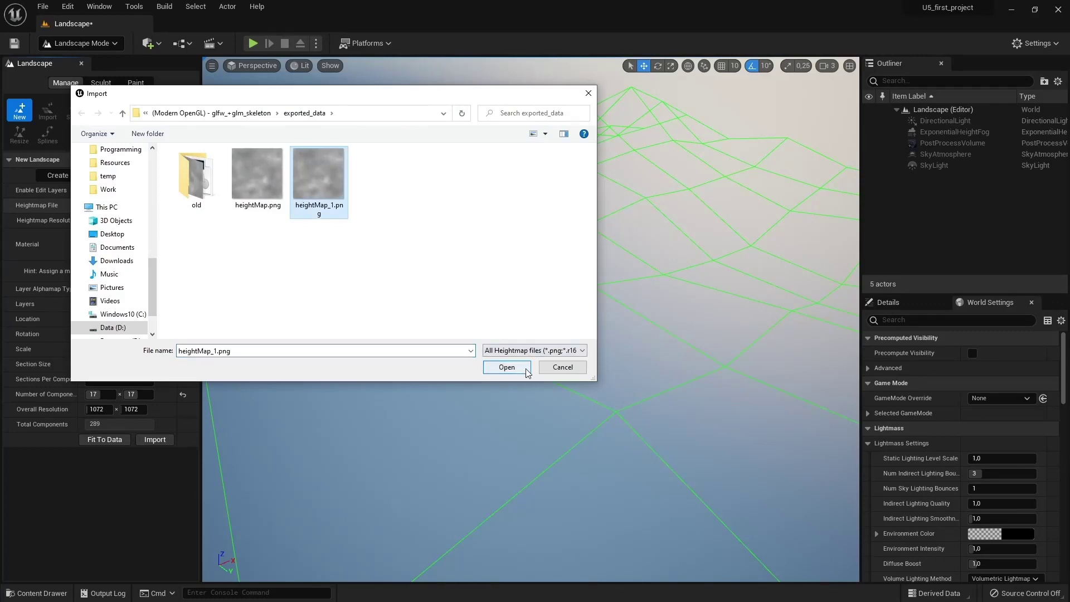
left_click(507, 366)
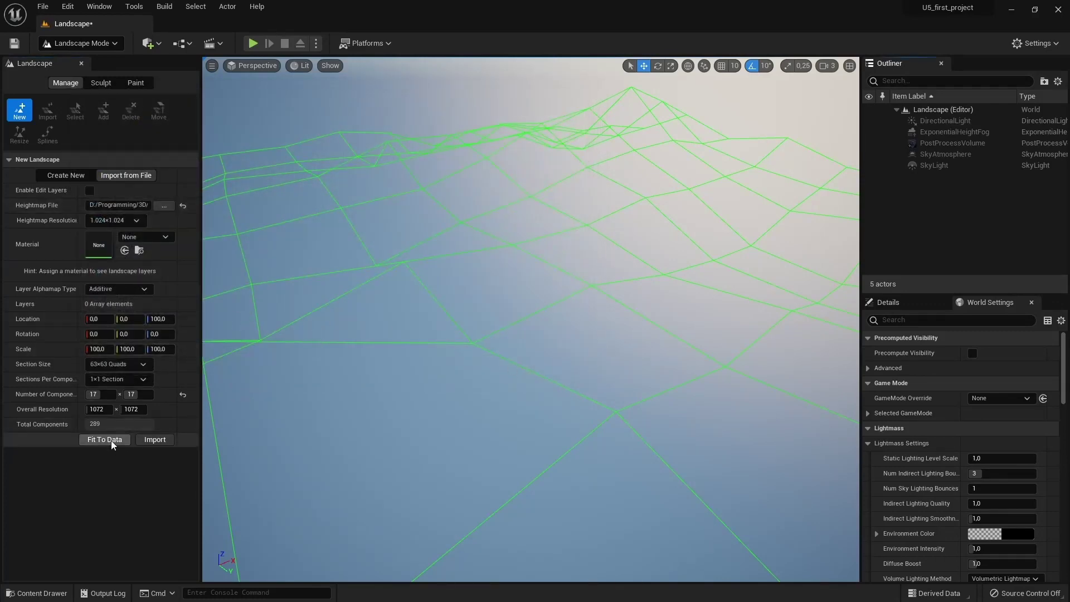
Import the landscape and fly over the new terrain toward a tall peak.
left_click(143, 440)
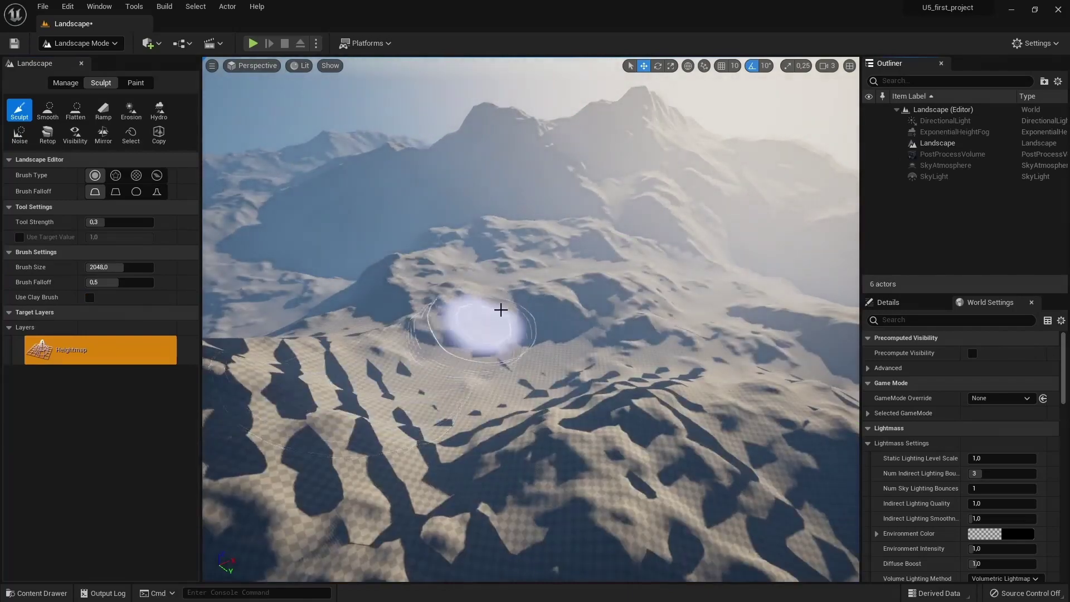
mouse_move(507, 305)
right_mouse_down()
mouse_move(508, 251)
mouse_move(535, 235)
mouse_move(532, 276)
mouse_move(518, 234)
mouse_move(535, 252)
right_mouse_up()
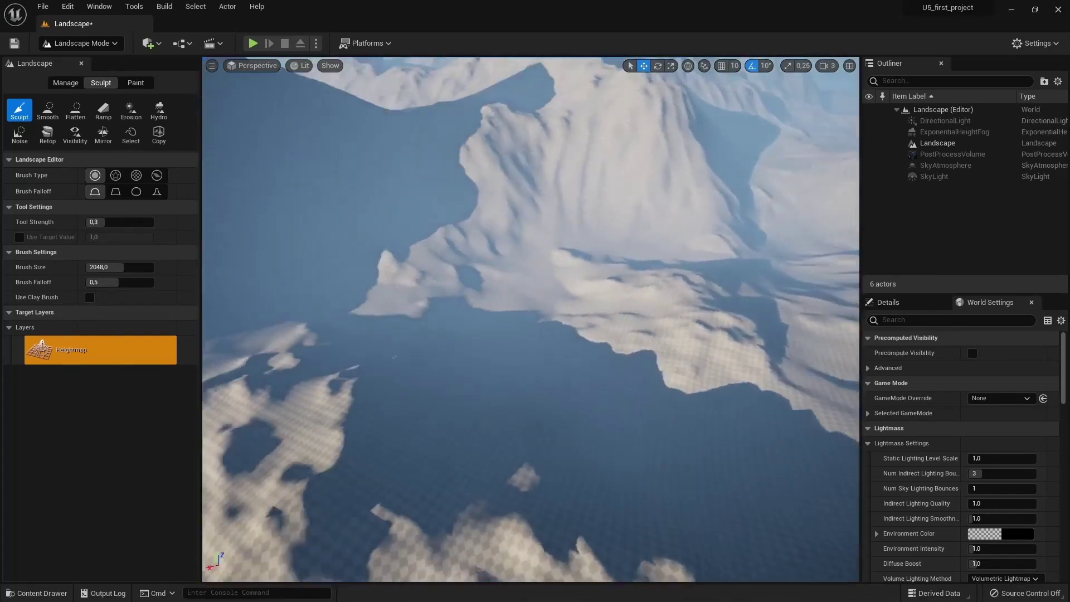
right_click_drag(535, 251, 535, 251)
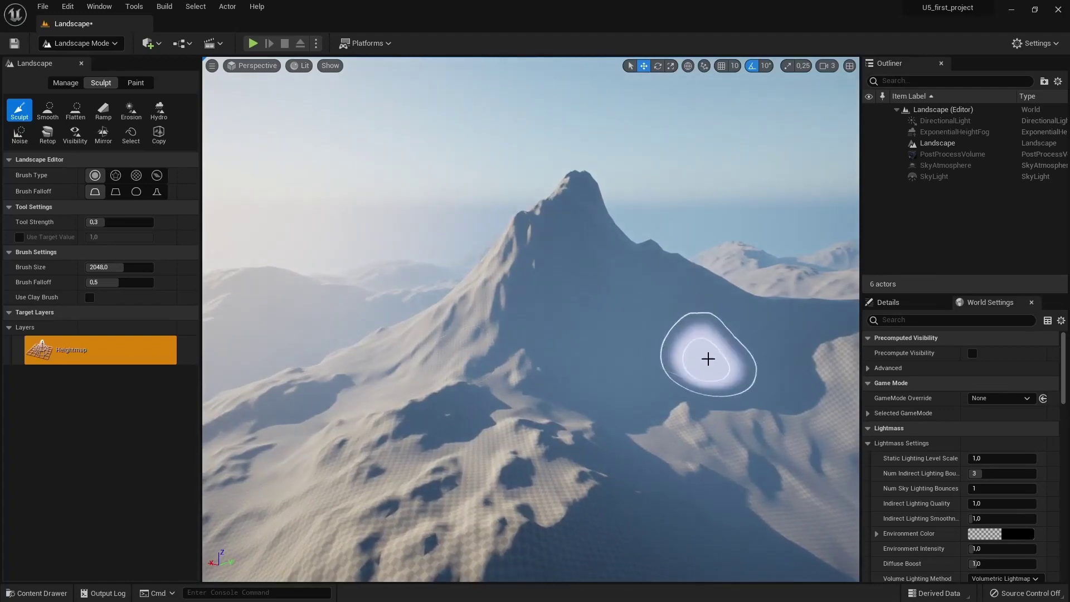
right_click_drag(708, 354, 694, 349)
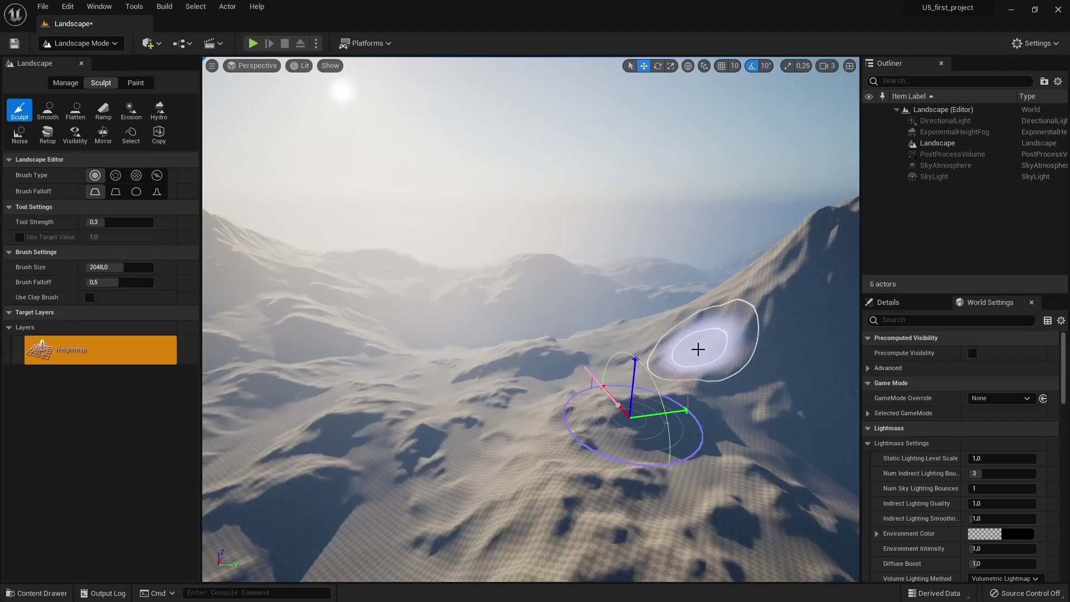
Adjust the sun lighting with repeated Ctrl+L.
key("ctrl+l")
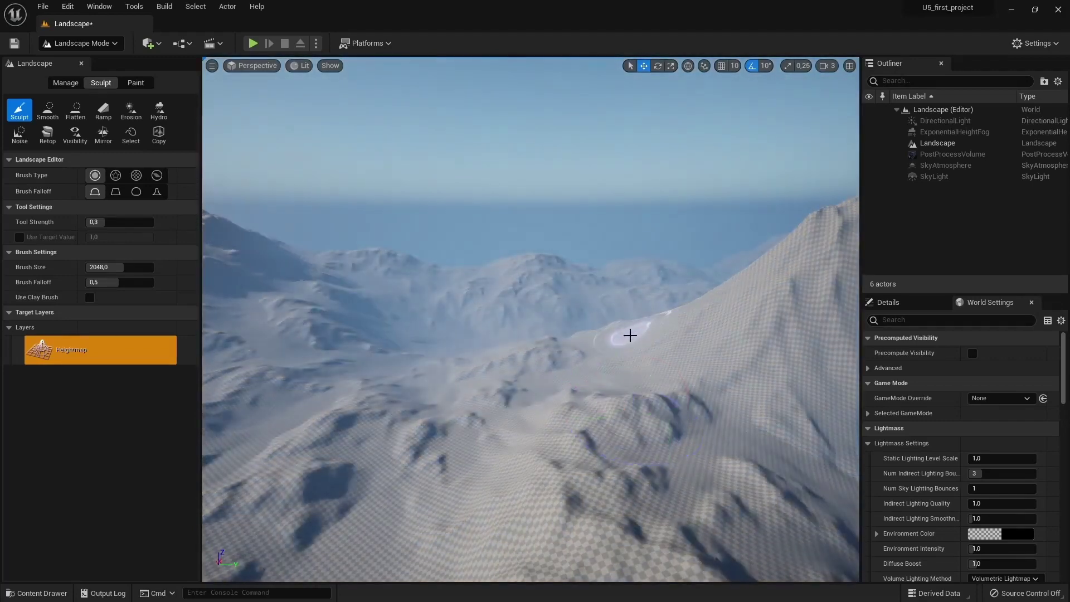
key("ctrl+l")
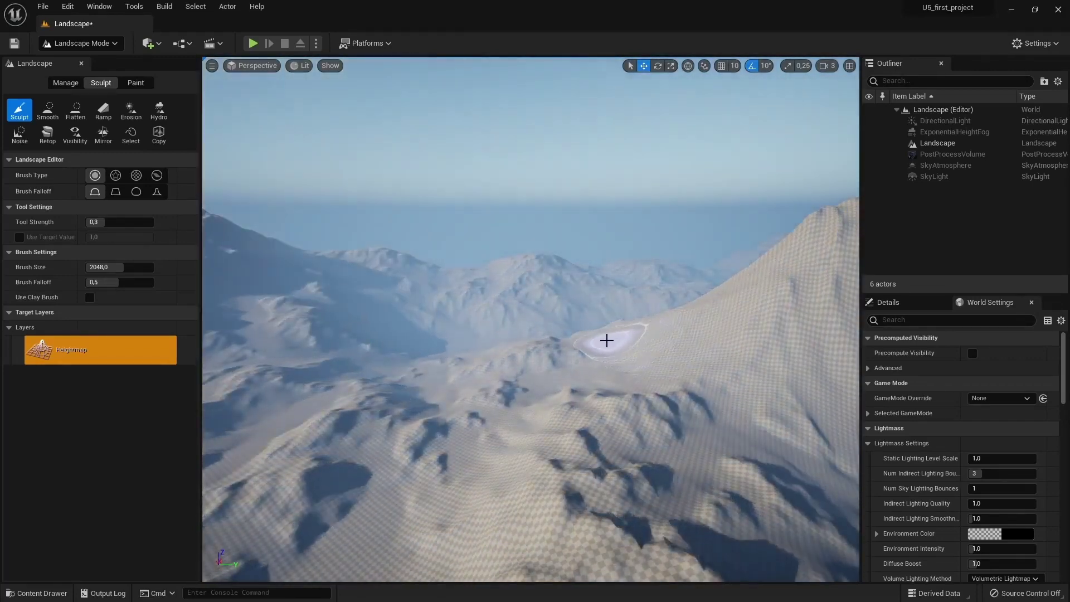
key("ctrl+l")
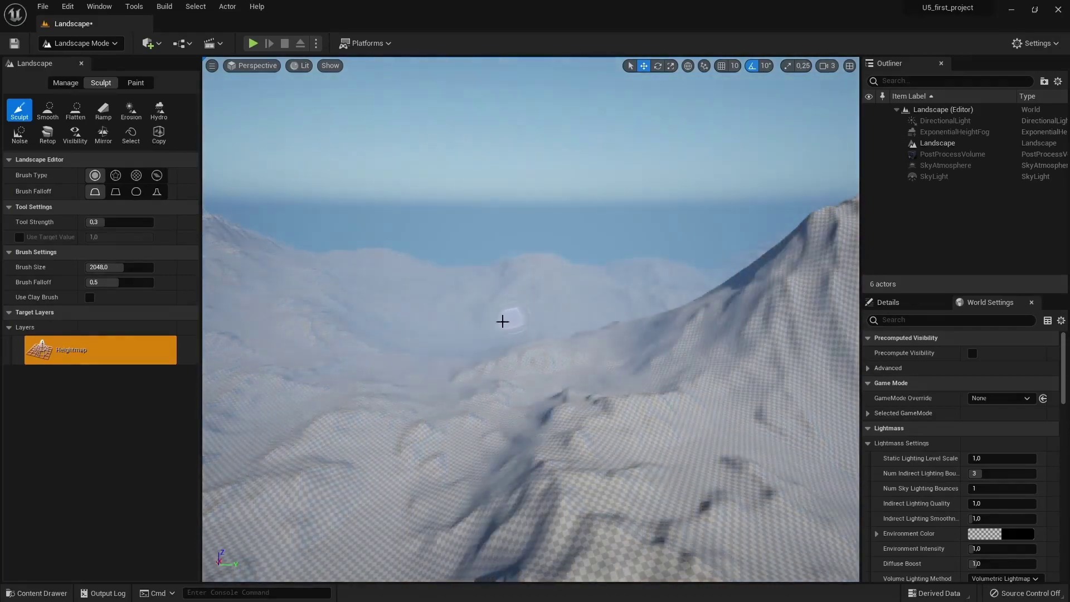